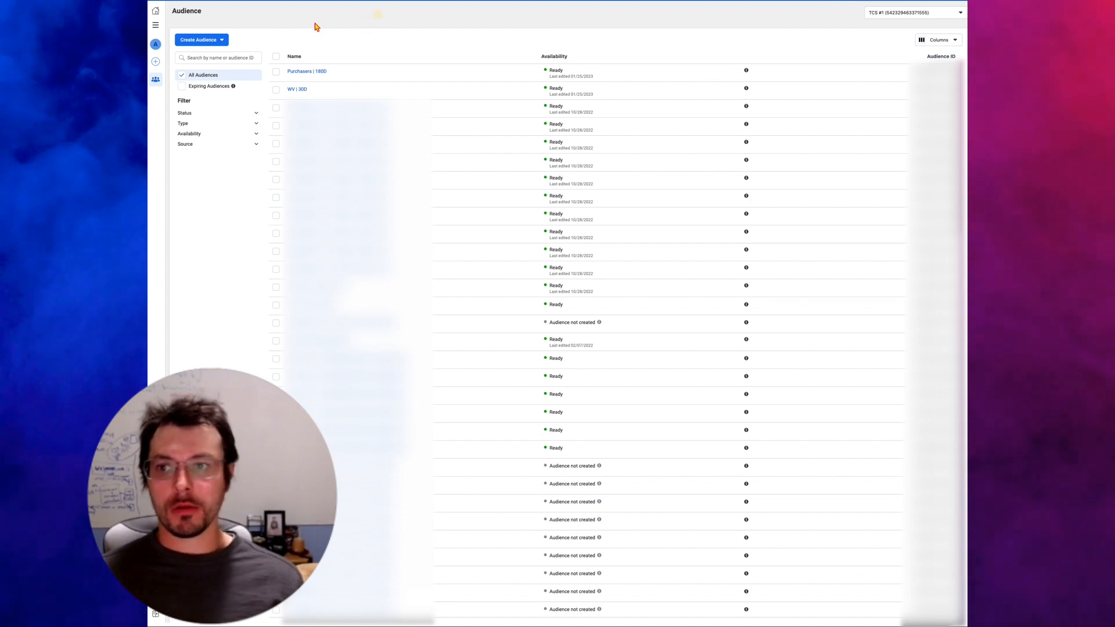
pyautogui.click(156, 24)
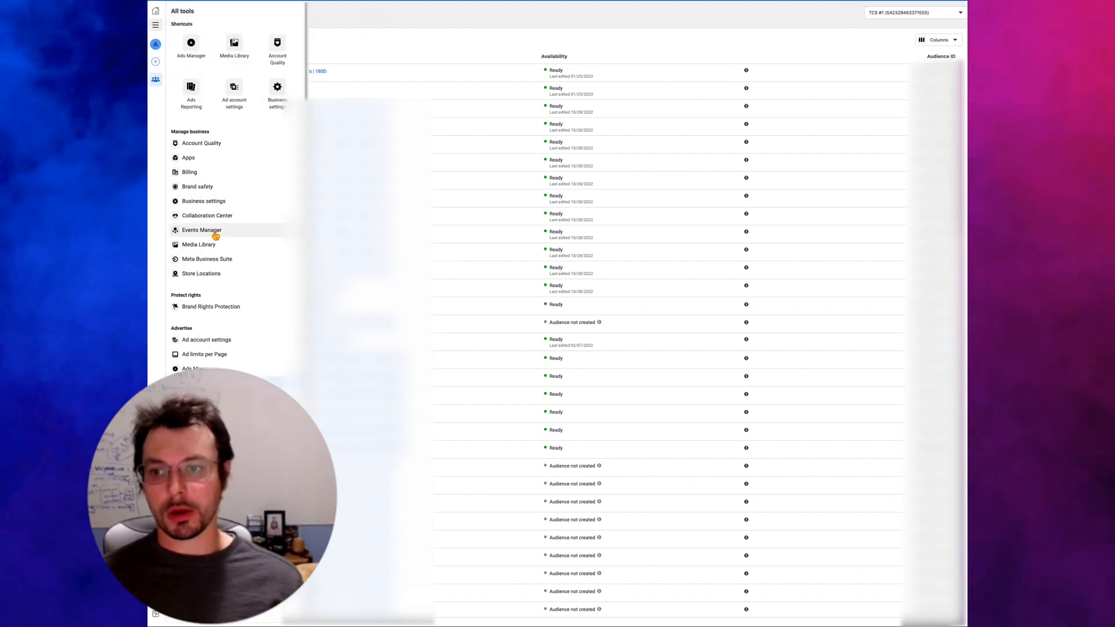
pyautogui.click(456, 37)
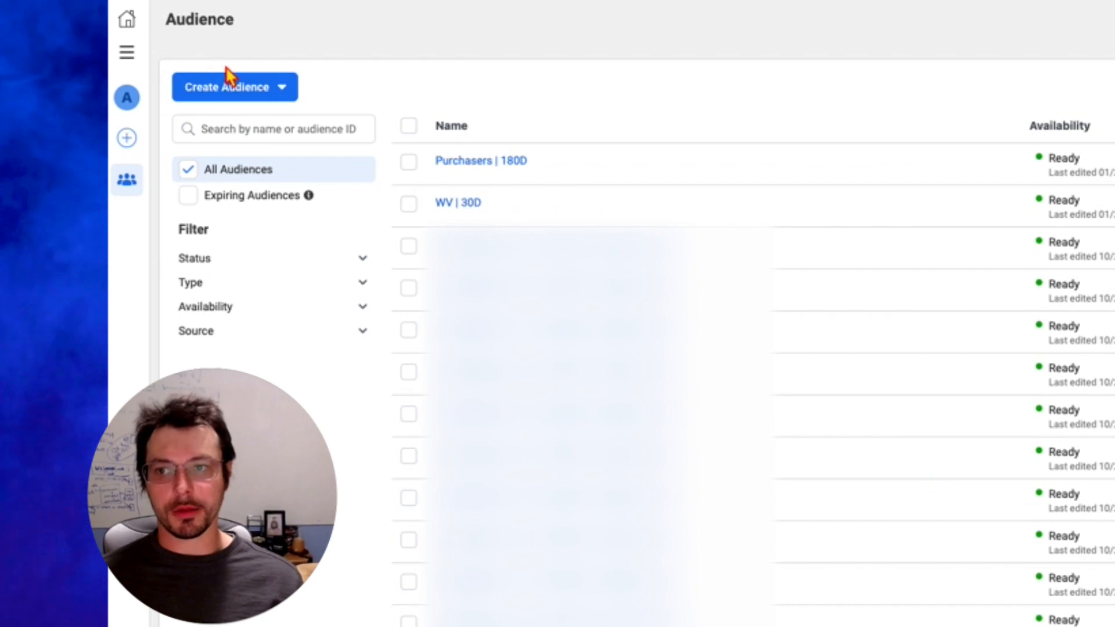
# Step: Start creating a new custom audience
pyautogui.click(278, 85)
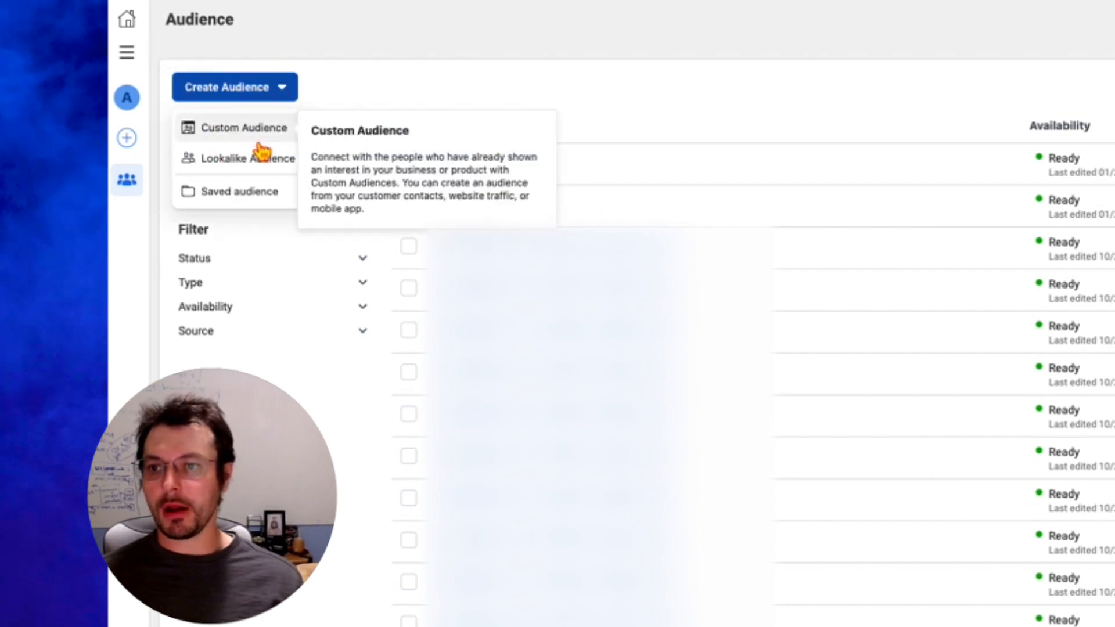
pyautogui.moveTo(279, 166)
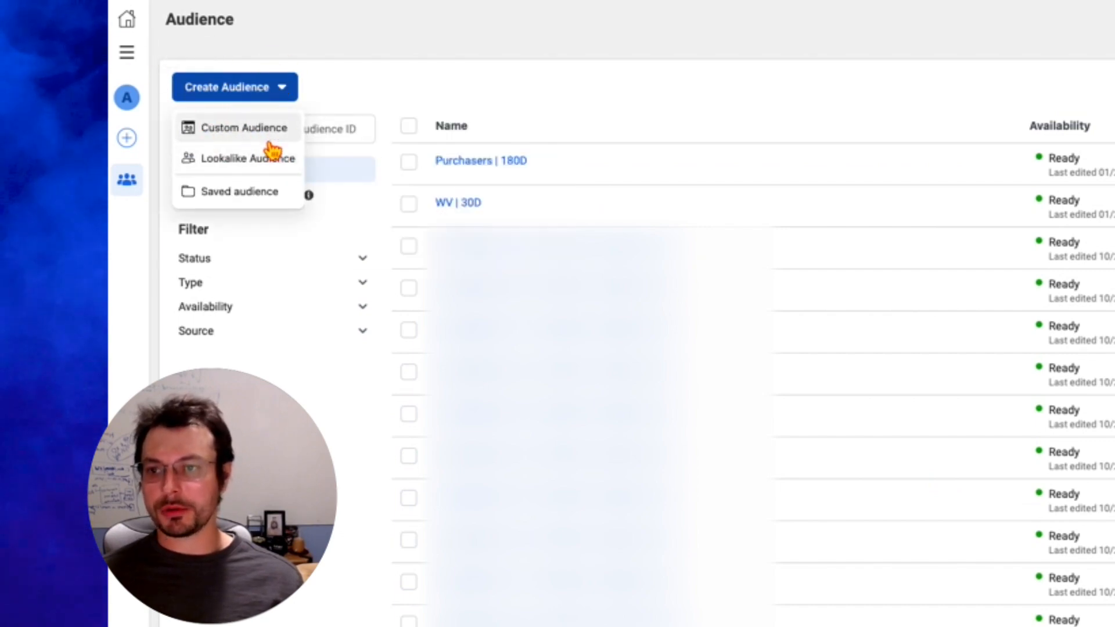
pyautogui.click(269, 137)
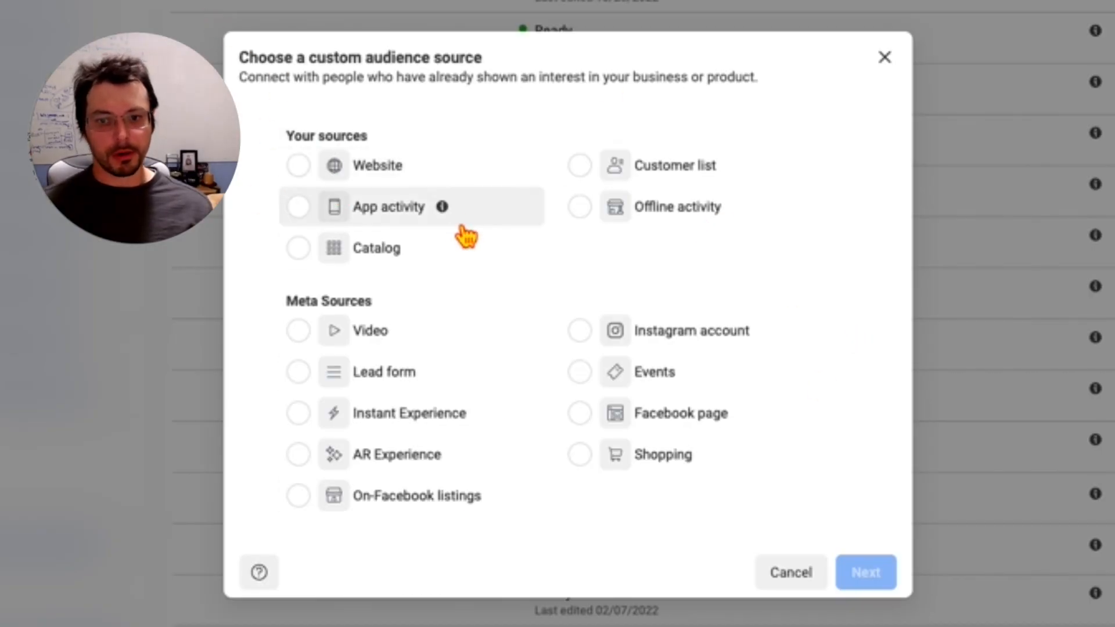
# Step: Review the available custom audience sources, including Website, Catalog, Customer list, Offline activity, Lead form, Instagram account and Shopping
pyautogui.click(332, 168)
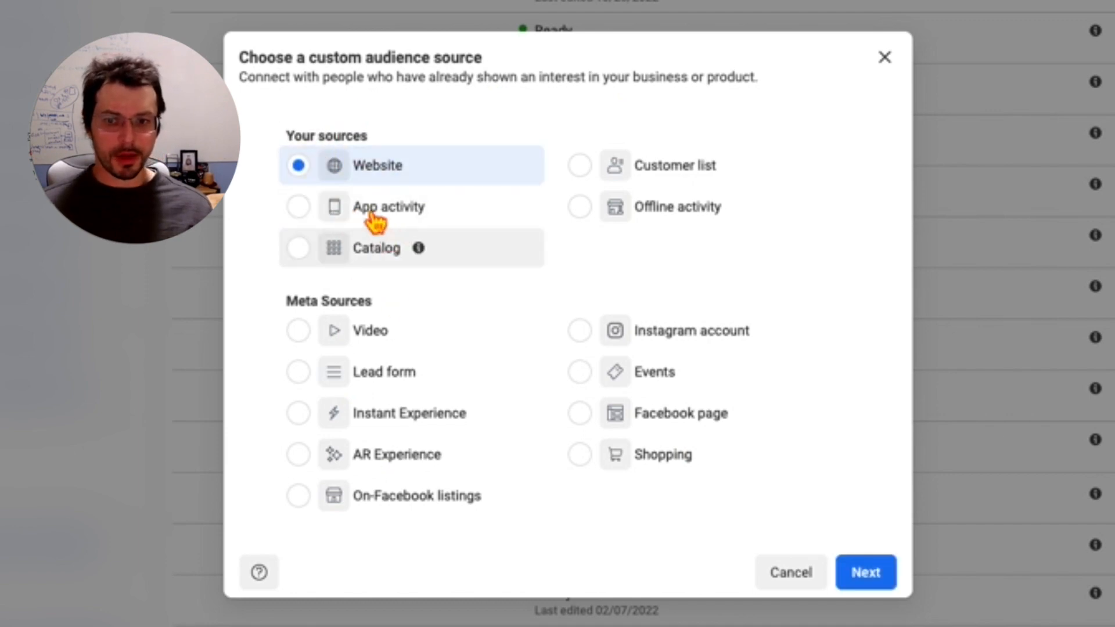
pyautogui.click(344, 257)
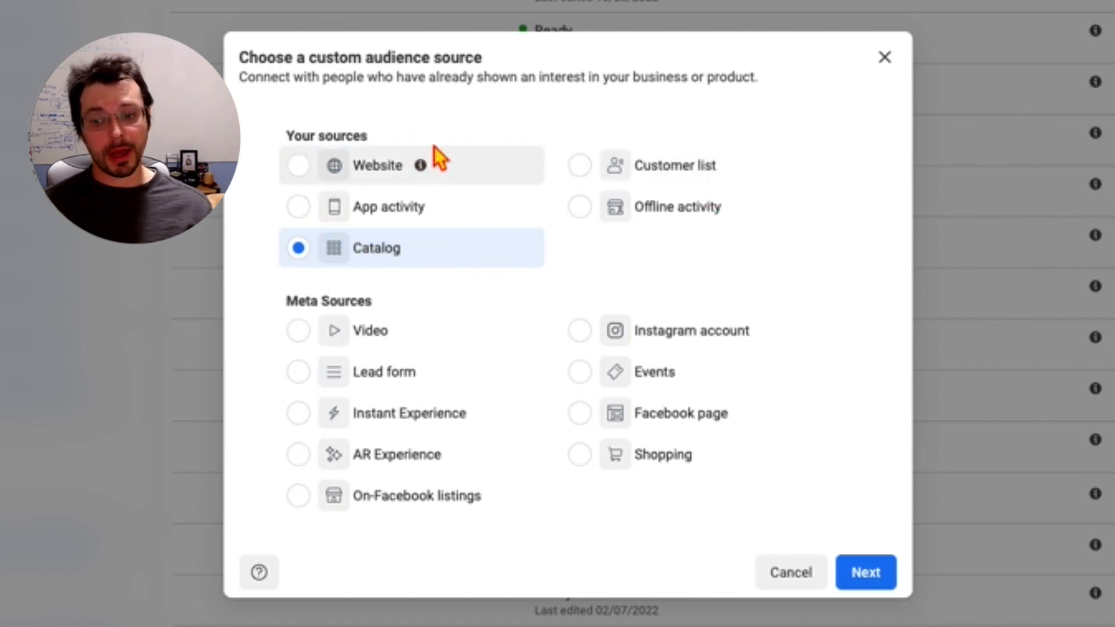
pyautogui.click(454, 180)
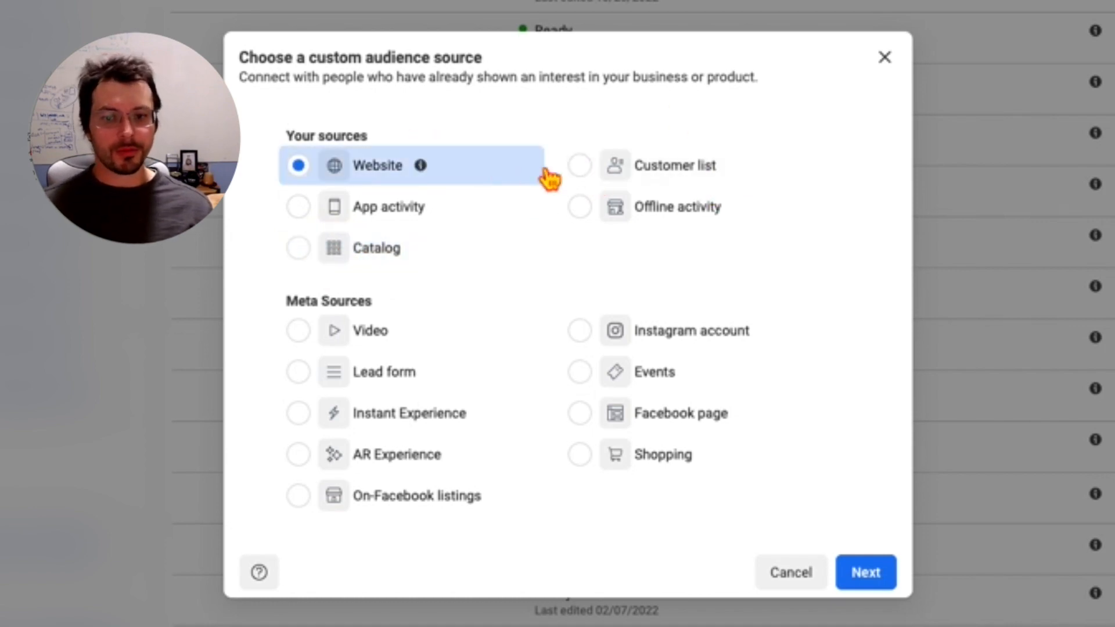
pyautogui.click(607, 166)
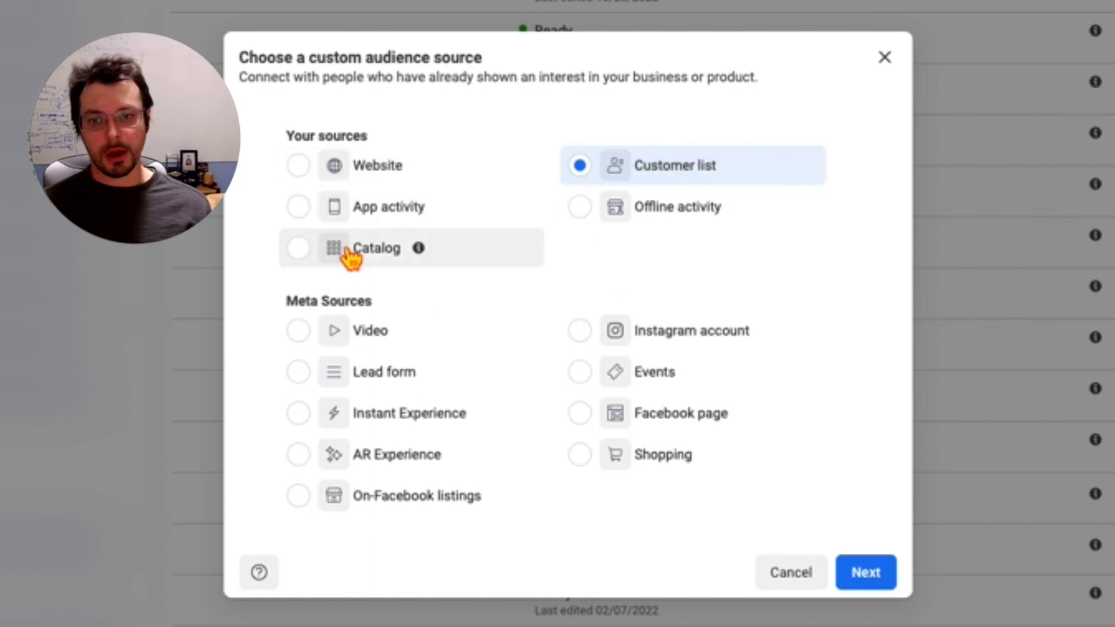
pyautogui.click(352, 224)
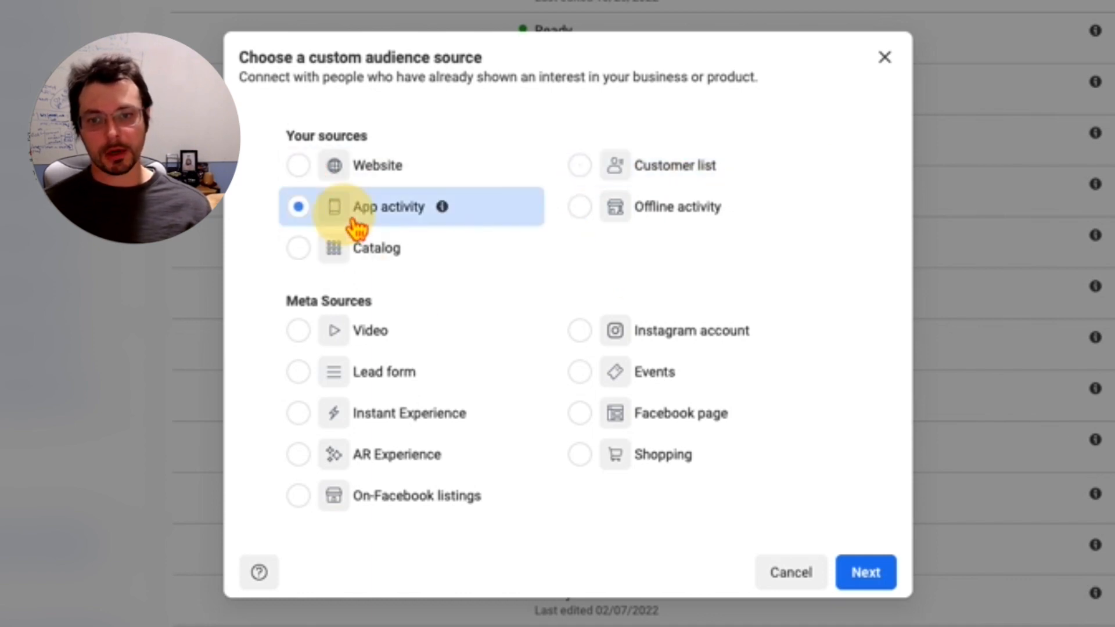
pyautogui.click(711, 222)
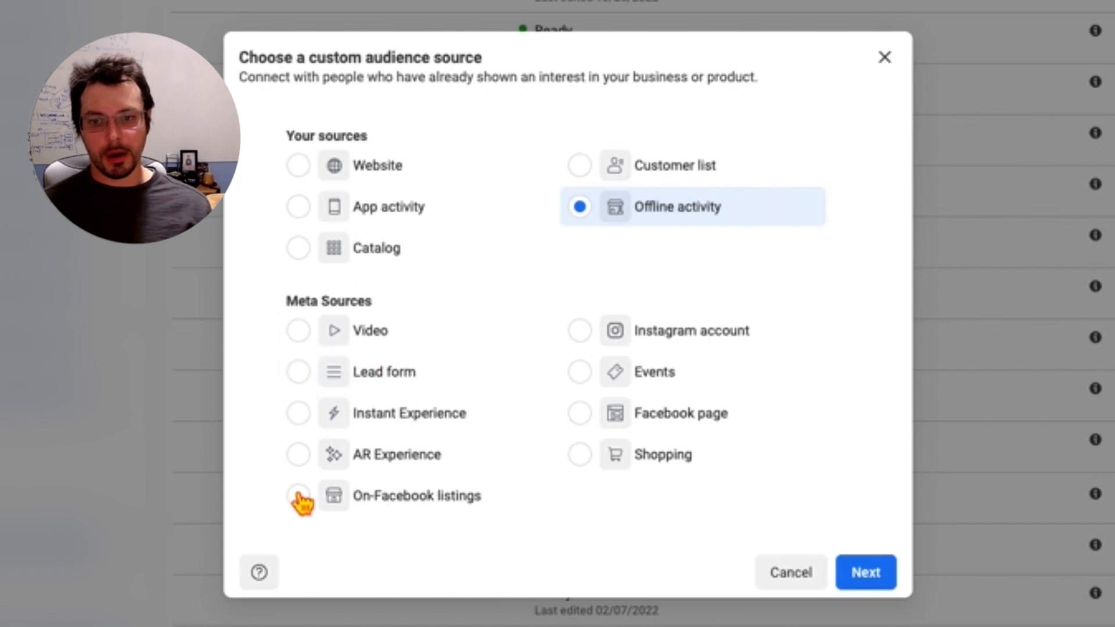
pyautogui.click(375, 343)
pyautogui.click(375, 384)
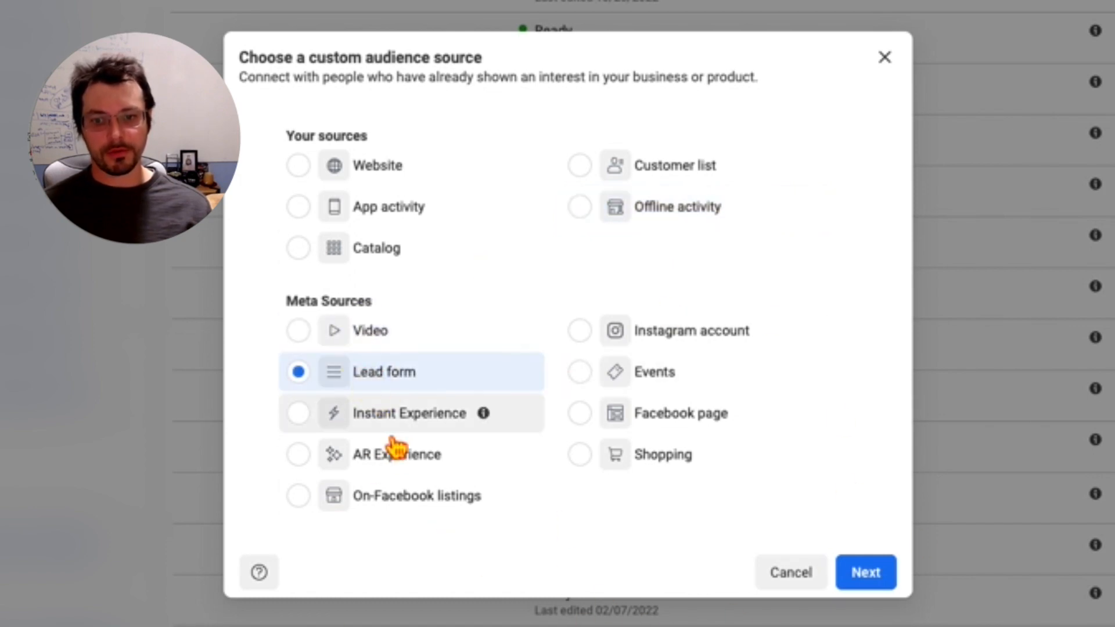
pyautogui.click(395, 429)
pyautogui.click(448, 456)
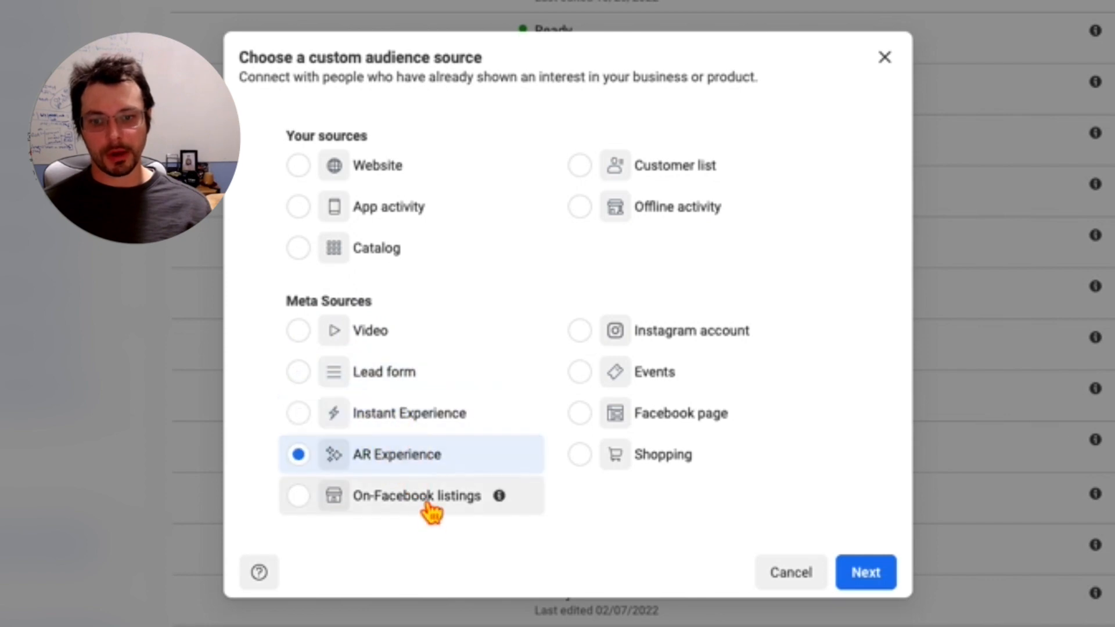
pyautogui.click(447, 497)
pyautogui.click(664, 341)
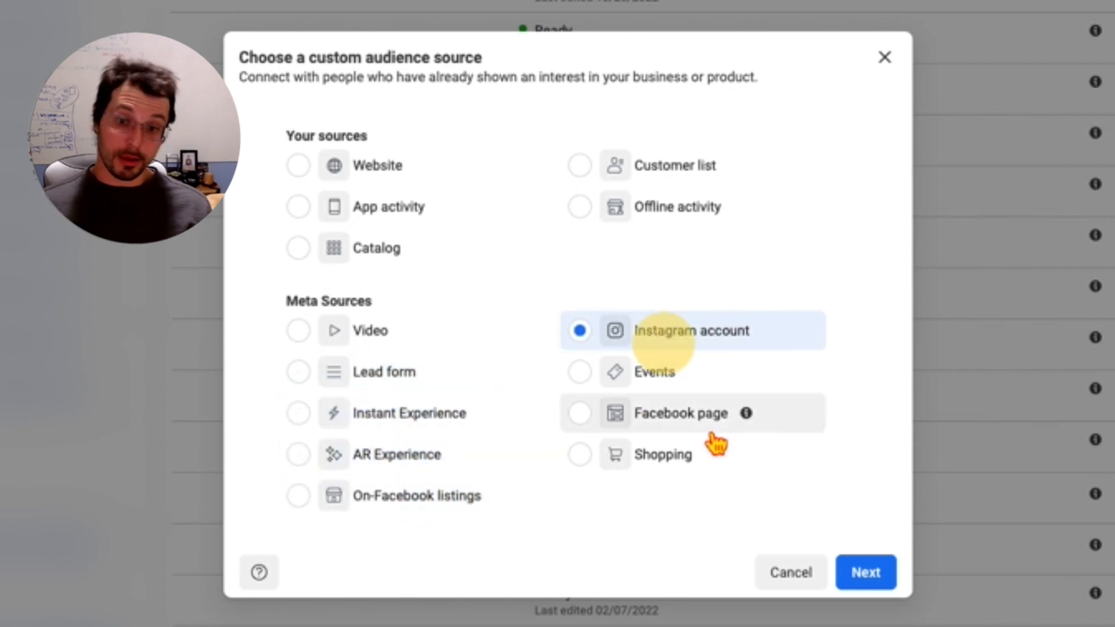
pyautogui.click(708, 462)
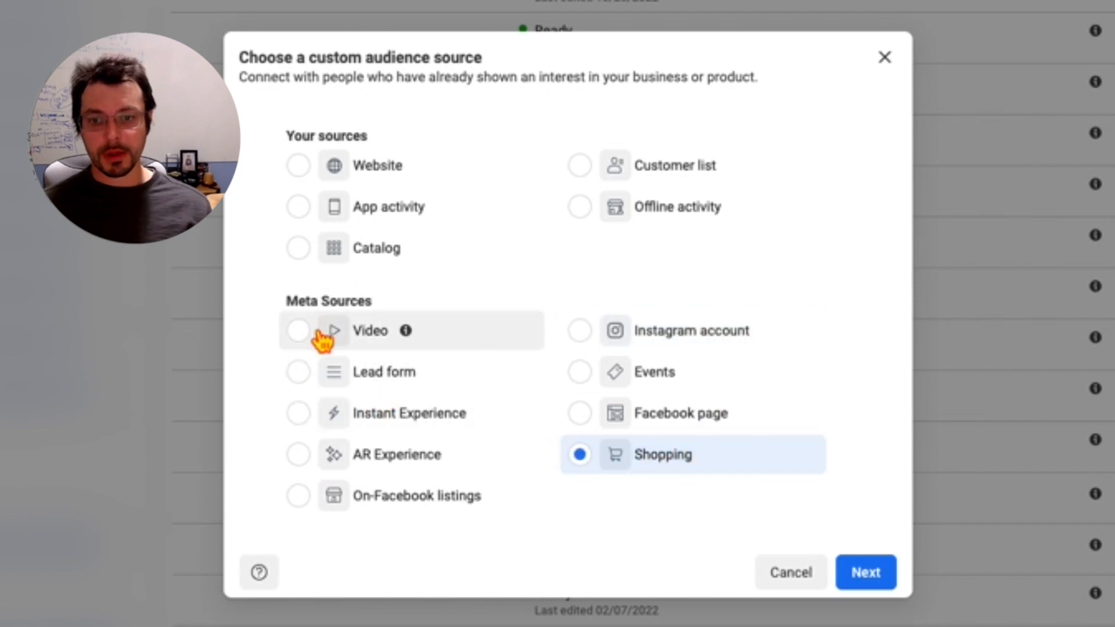
# Step: Try a Video audience of people who viewed at least 3 seconds, and return to the audience source selection
pyautogui.click(327, 332)
pyautogui.click(889, 583)
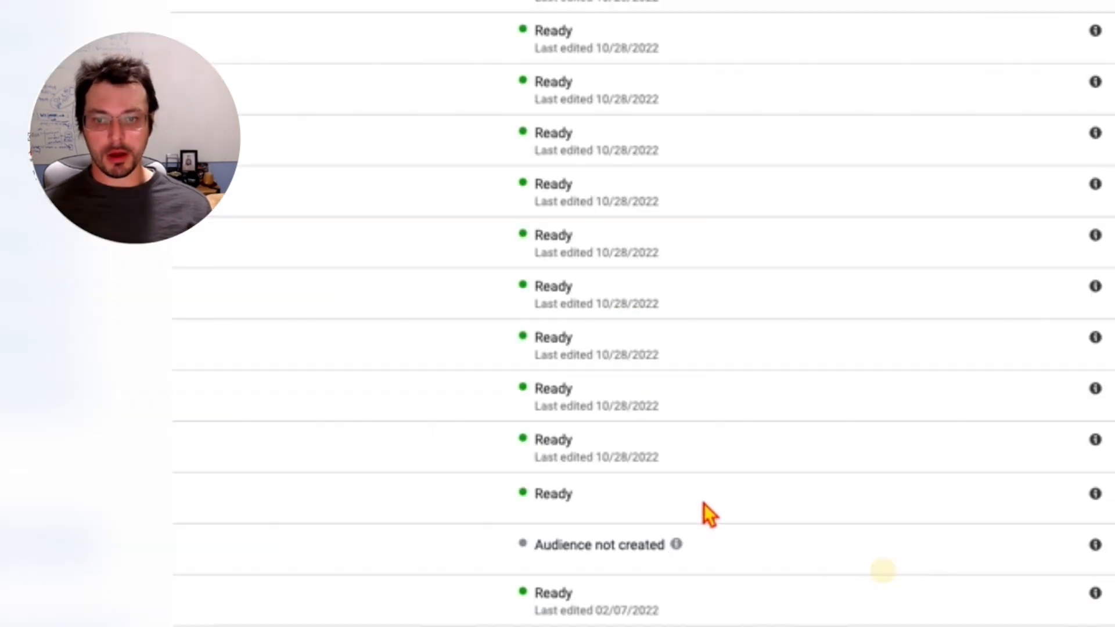
pyautogui.click(339, 213)
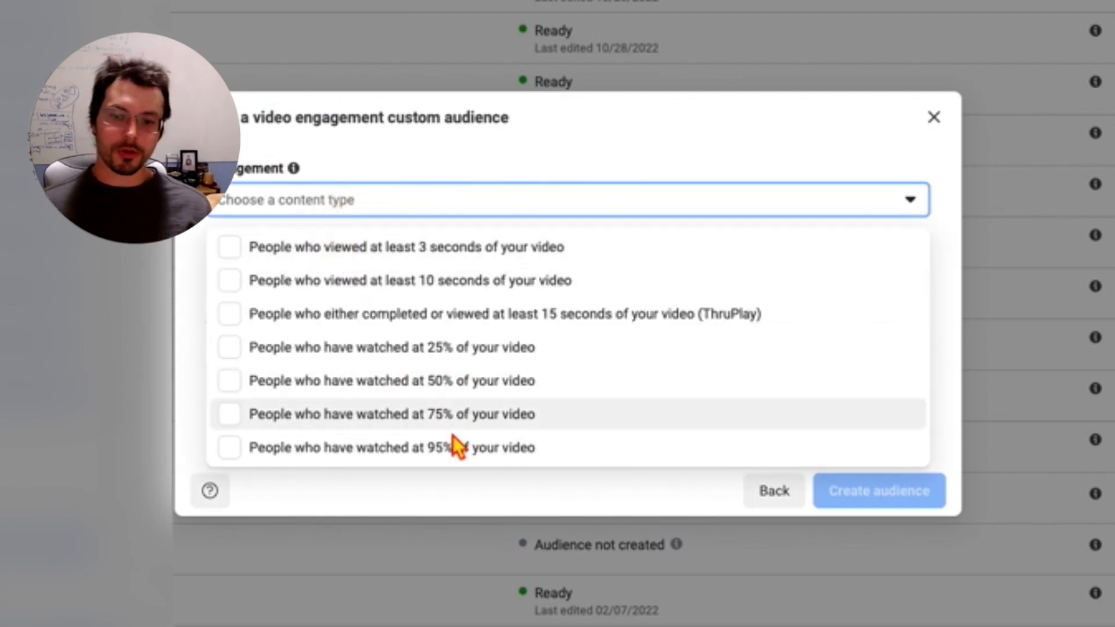
pyautogui.click(511, 249)
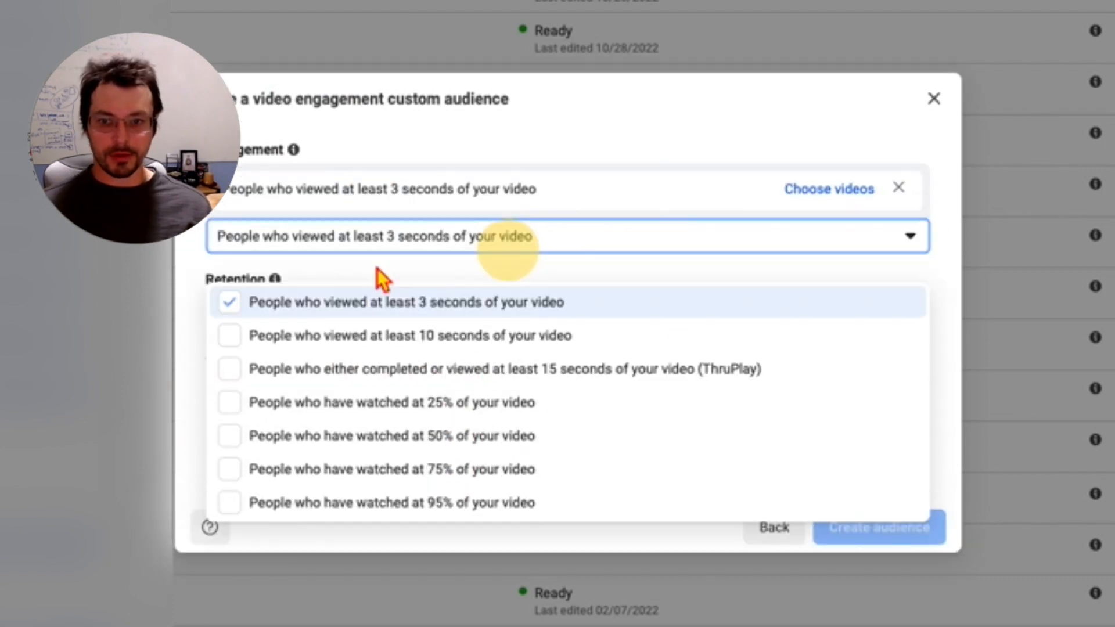
pyautogui.click(633, 542)
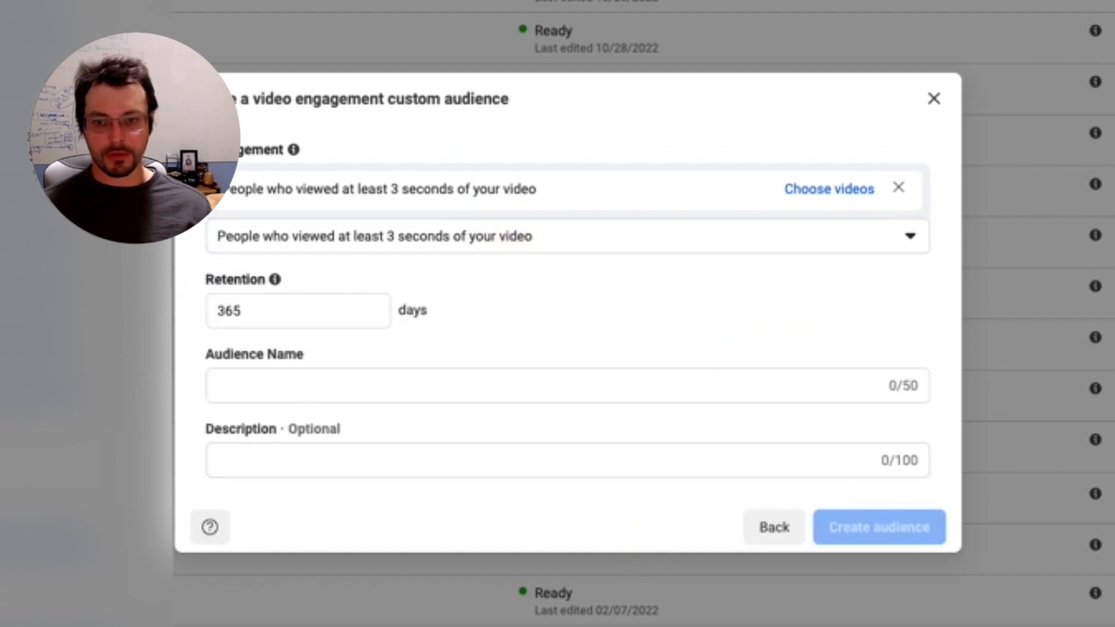
pyautogui.click(775, 527)
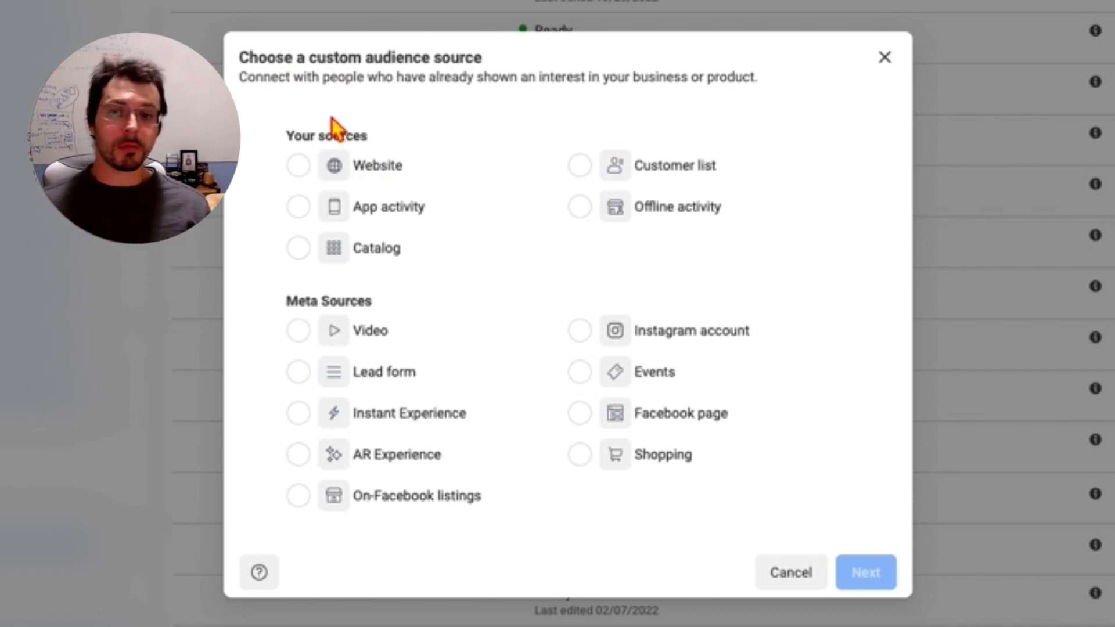
# Step: Start a Website custom audience and select the second available data source for it
pyautogui.moveTo(382, 167); pyautogui.dragTo(354, 166)
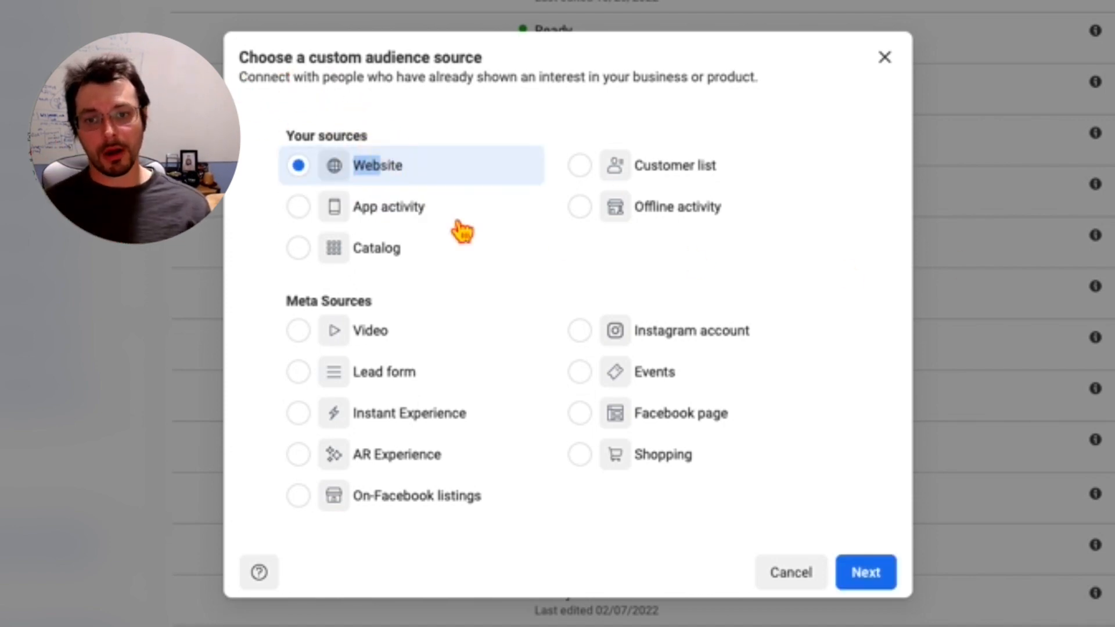
pyautogui.click(860, 575)
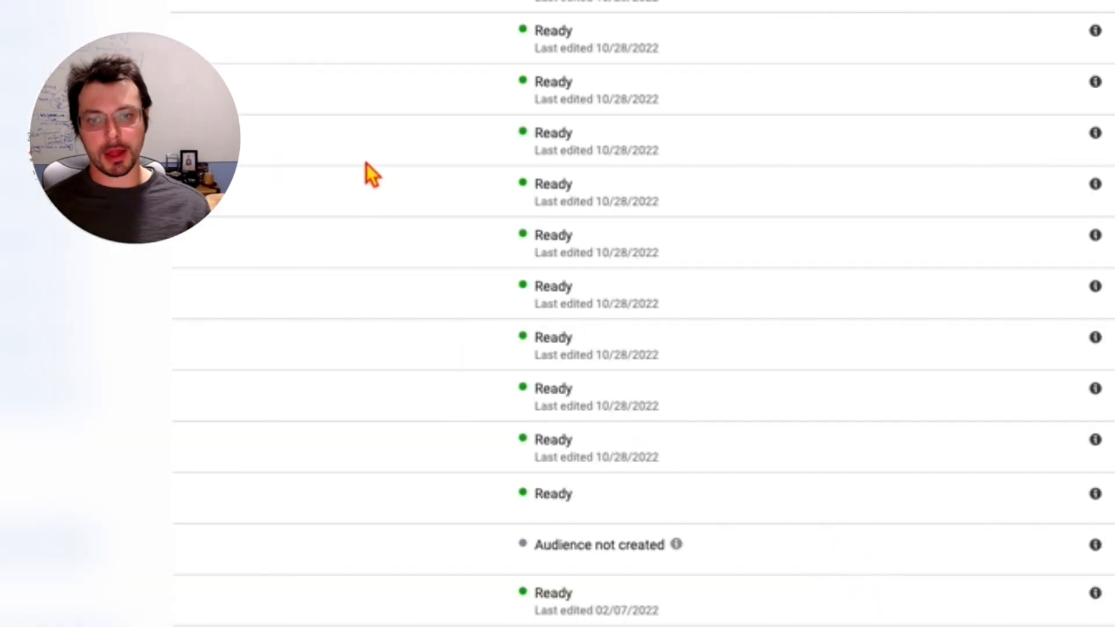
pyautogui.click(448, 154)
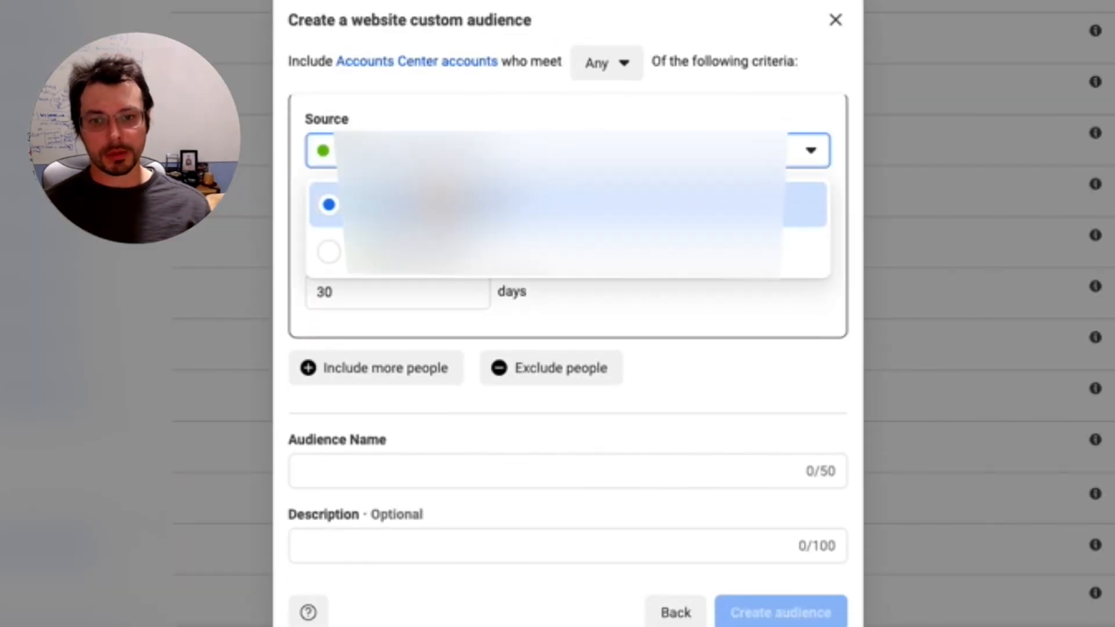
pyautogui.click(420, 256)
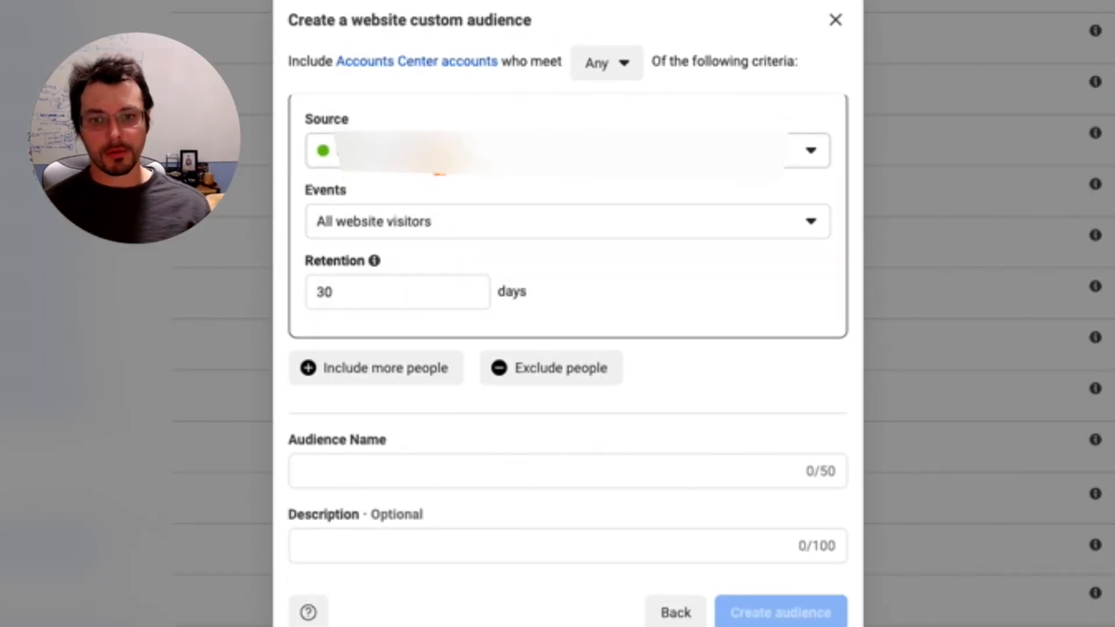
# Step: Try the PageView and Purchase events for the website audience, and set the event back to All website visitors
pyautogui.click(395, 230)
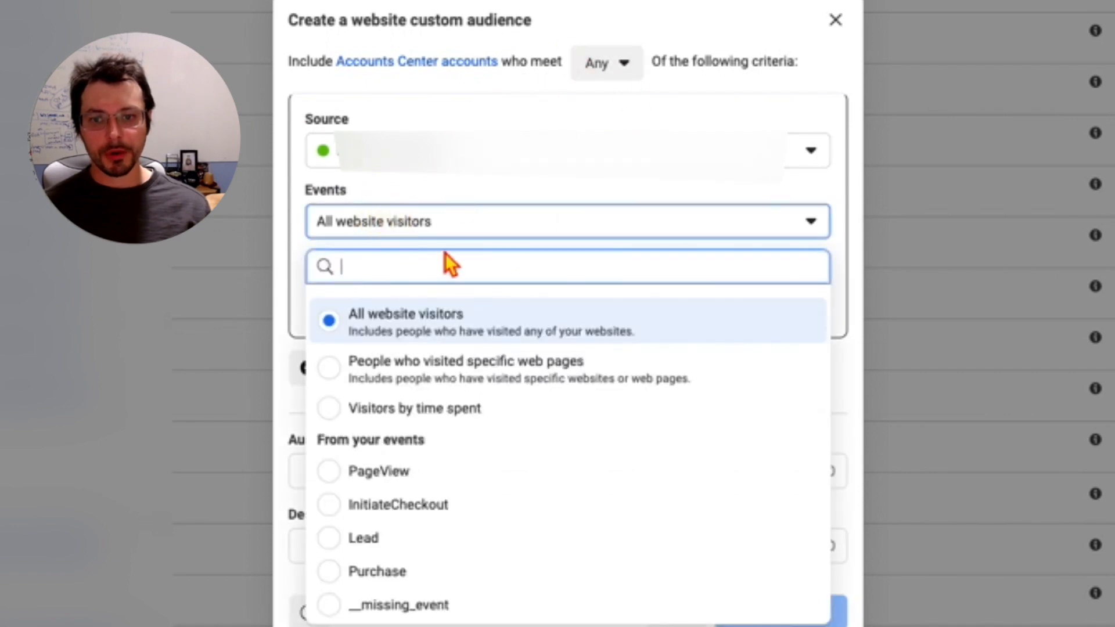
pyautogui.click(456, 238)
pyautogui.click(456, 236)
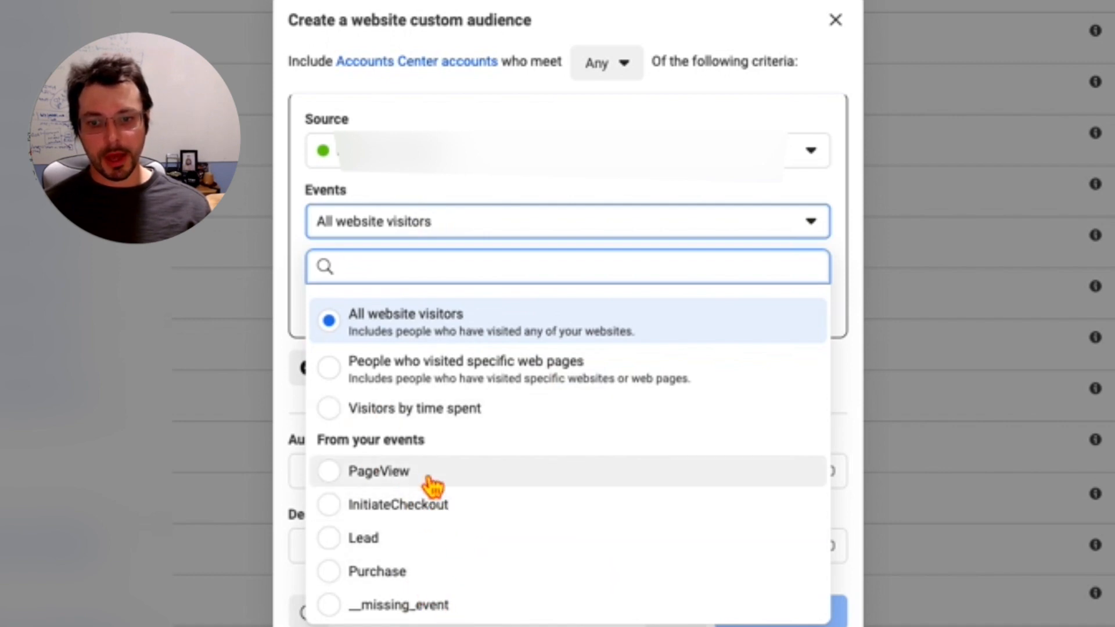
pyautogui.click(399, 483)
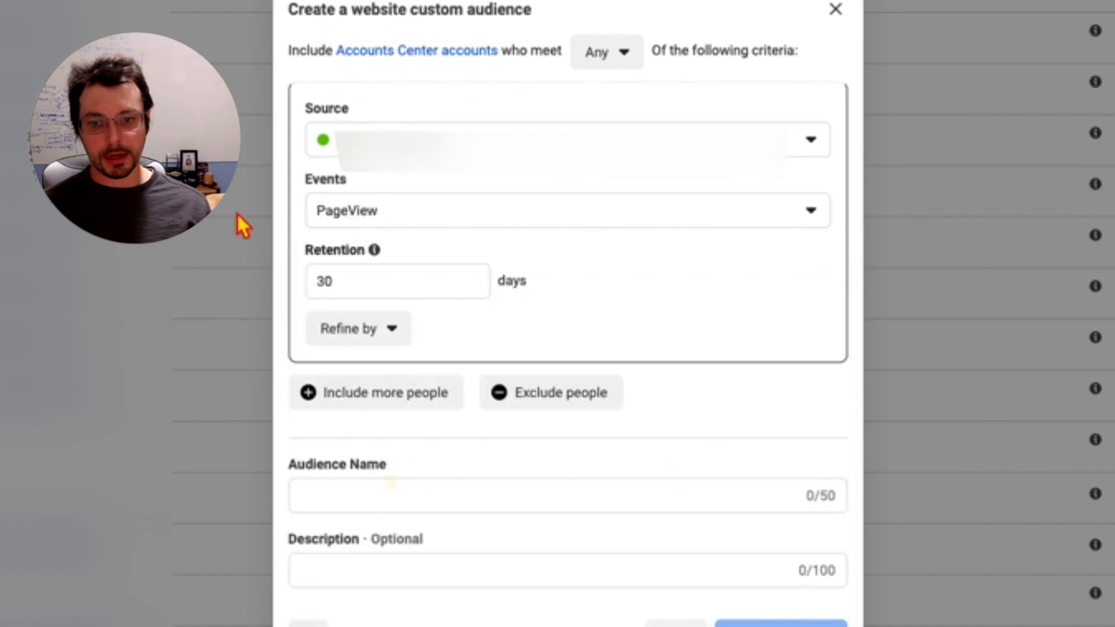
pyautogui.click(429, 220)
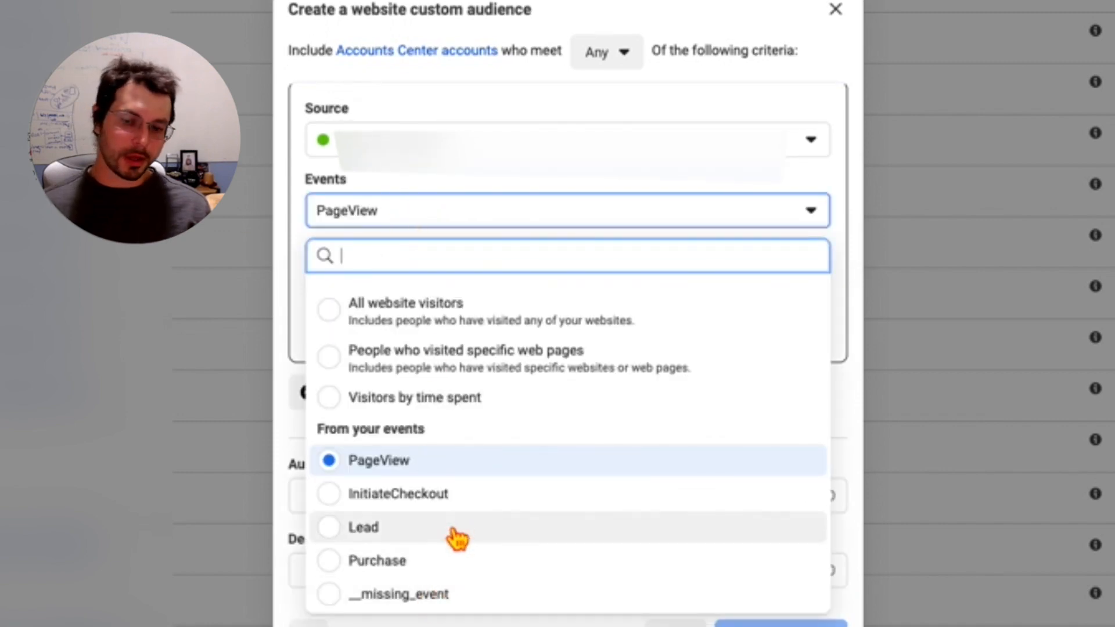
pyautogui.click(447, 563)
pyautogui.click(424, 219)
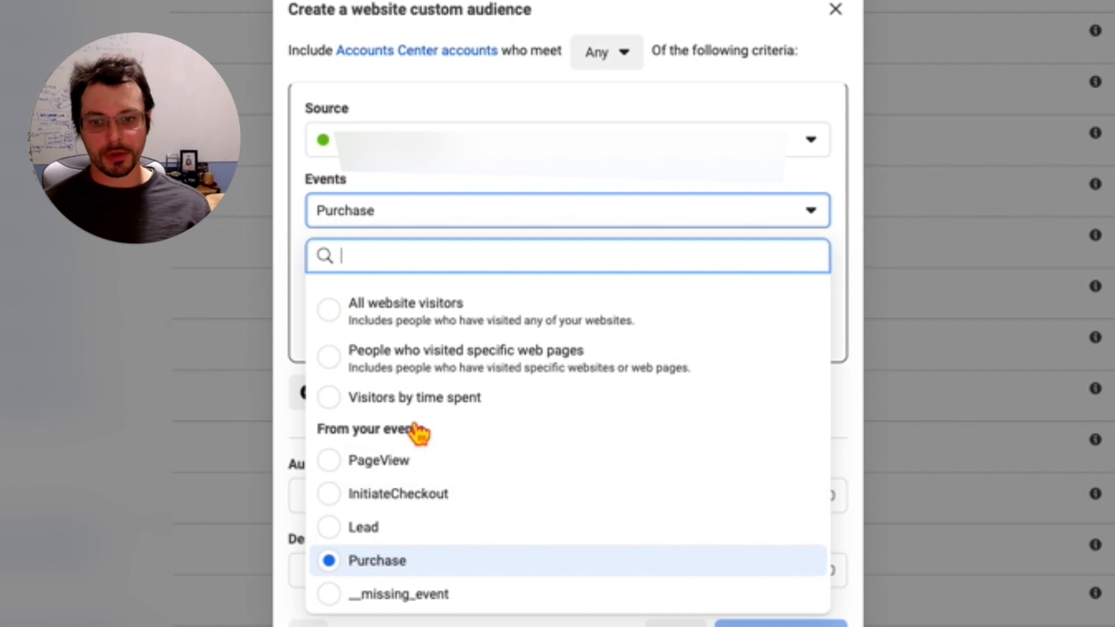
pyautogui.click(419, 299)
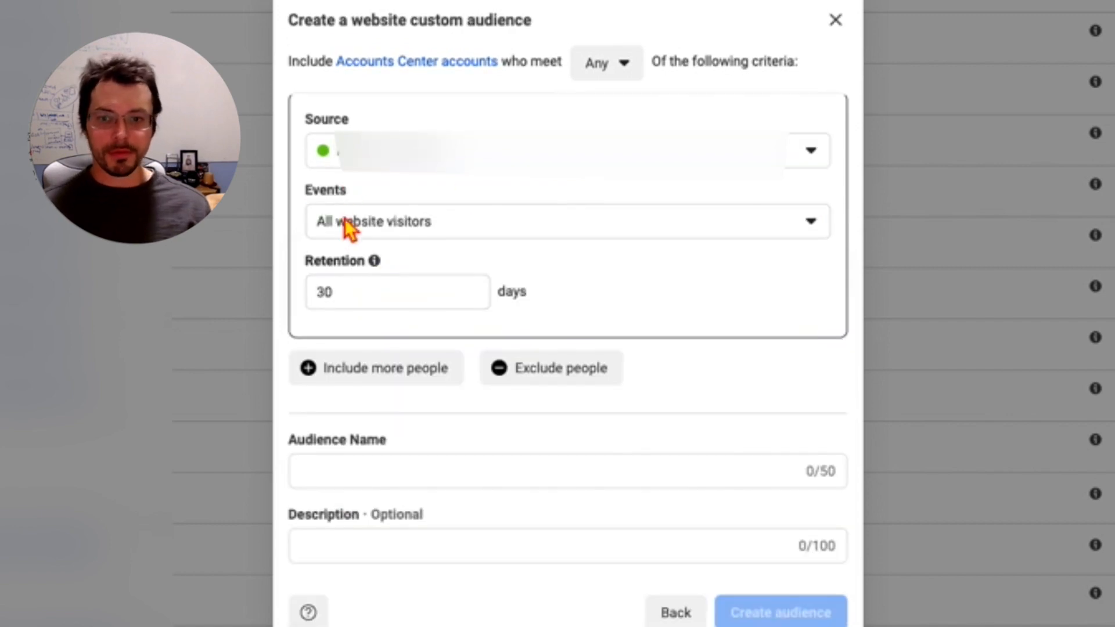
pyautogui.click(362, 294)
pyautogui.moveTo(279, 294); pyautogui.dragTo(507, 294)
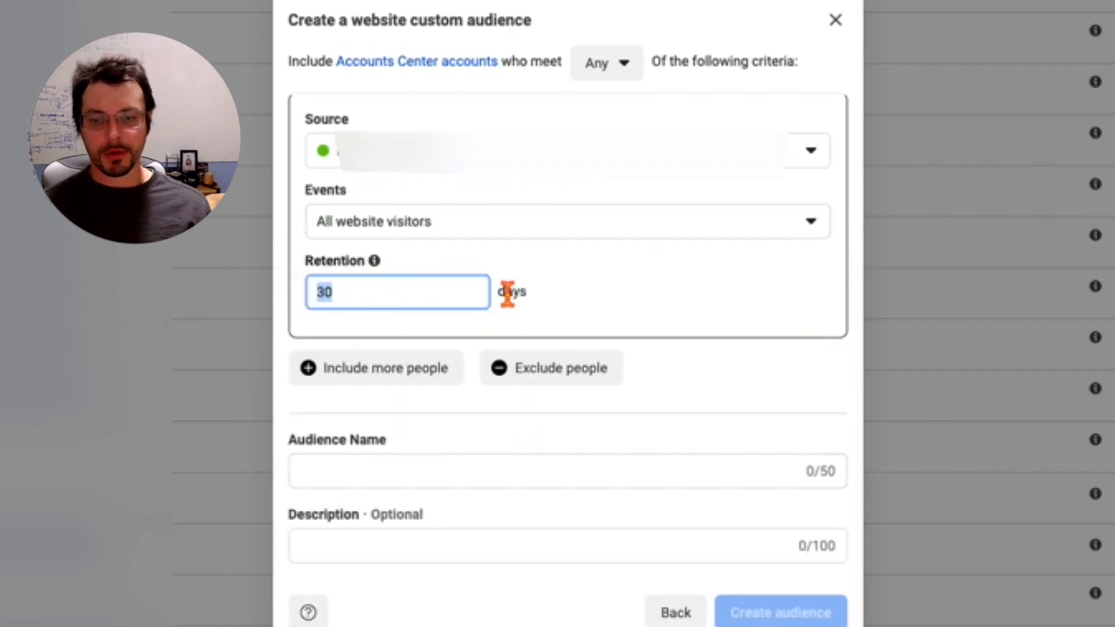
pyautogui.click(494, 293)
pyautogui.click(373, 304)
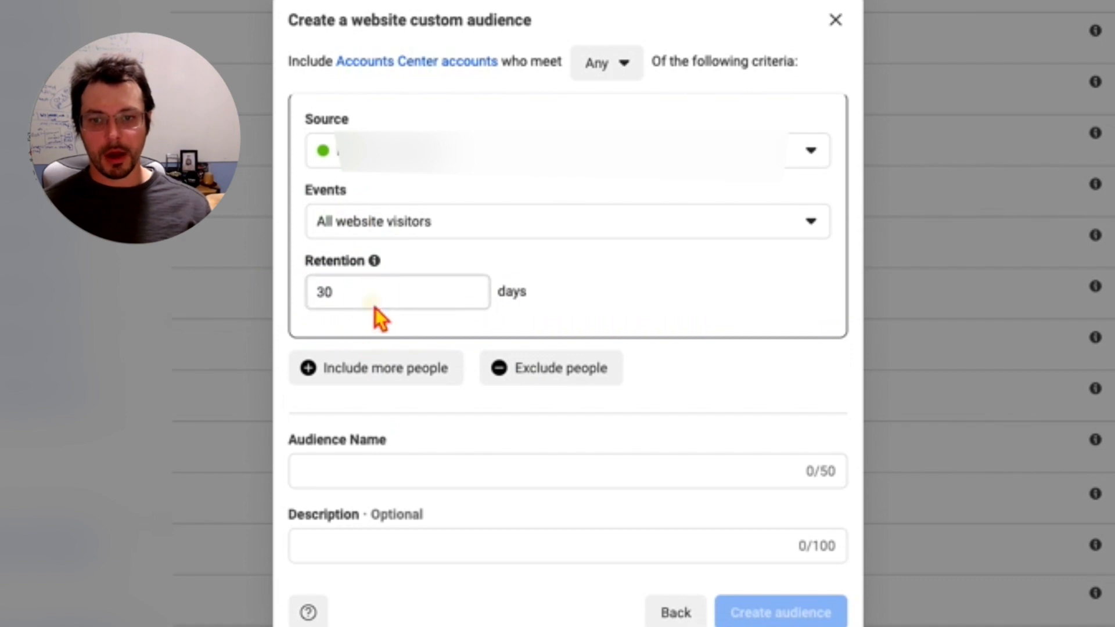
pyautogui.doubleClick(374, 303)
pyautogui.click(377, 292)
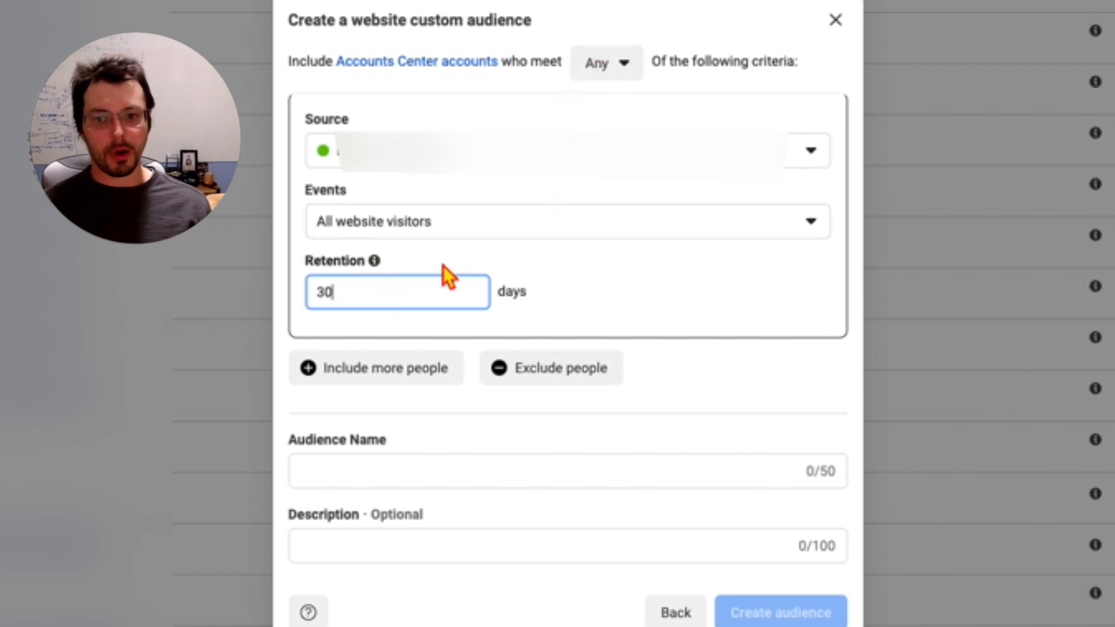
# Step: Set the website audience's event to People who visited specific web pages
pyautogui.click(438, 242)
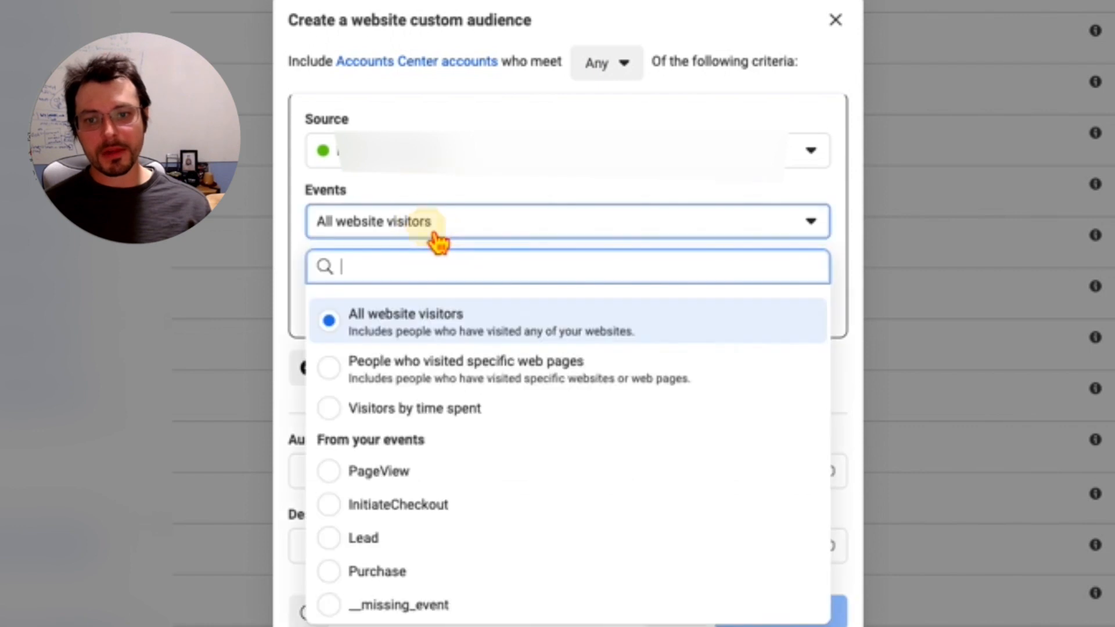
pyautogui.click(419, 378)
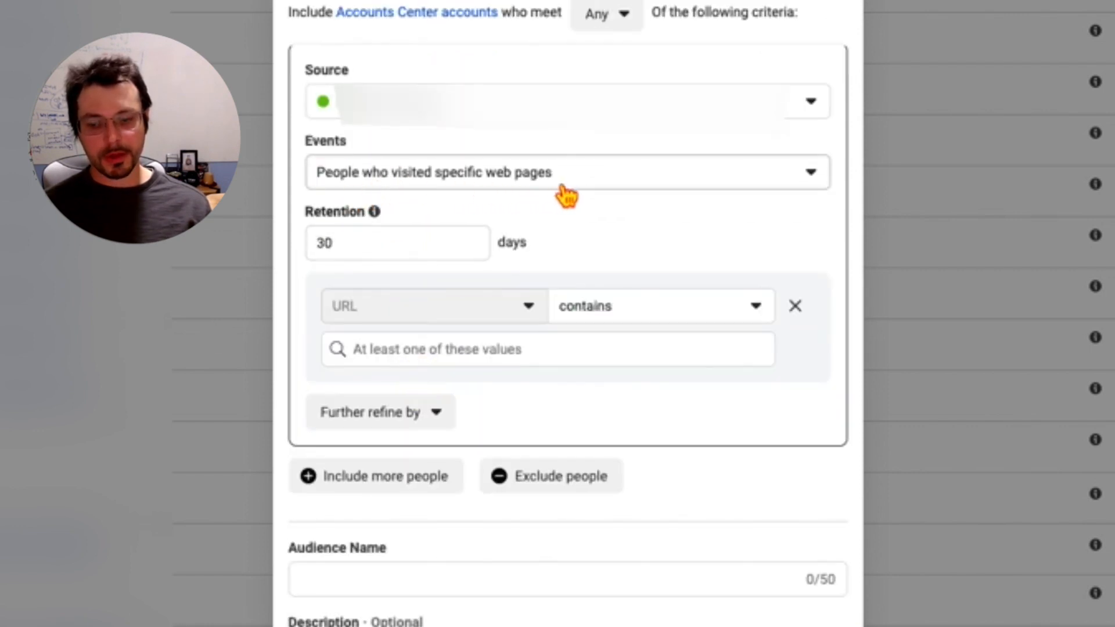
# Step: Review the match operators for the URL rule, its value entry and the retention period
pyautogui.click(622, 303)
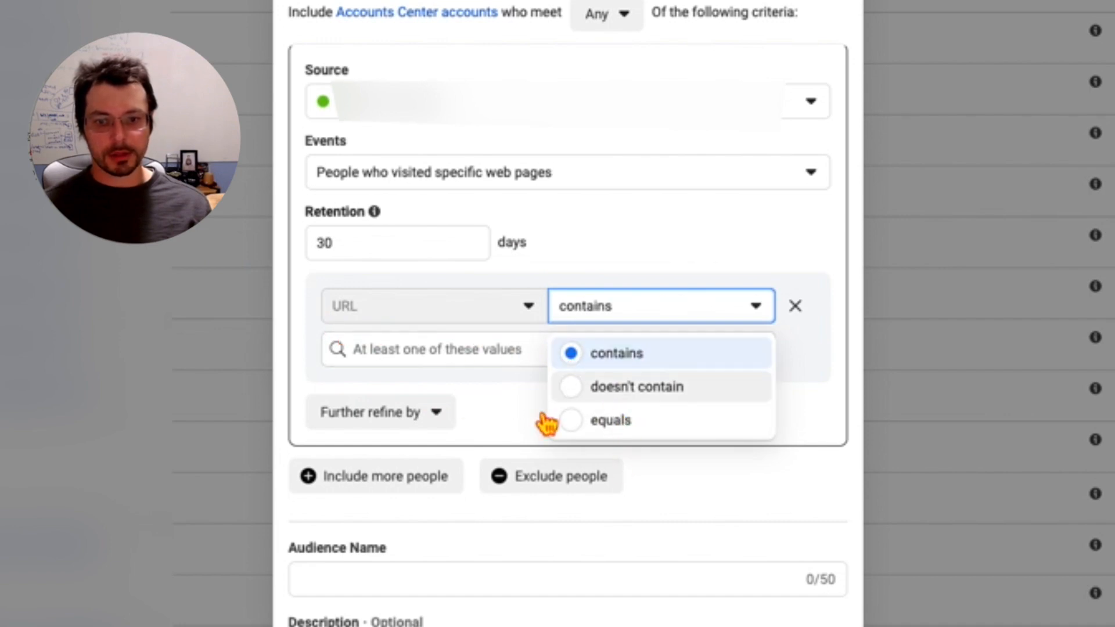
pyautogui.click(411, 350)
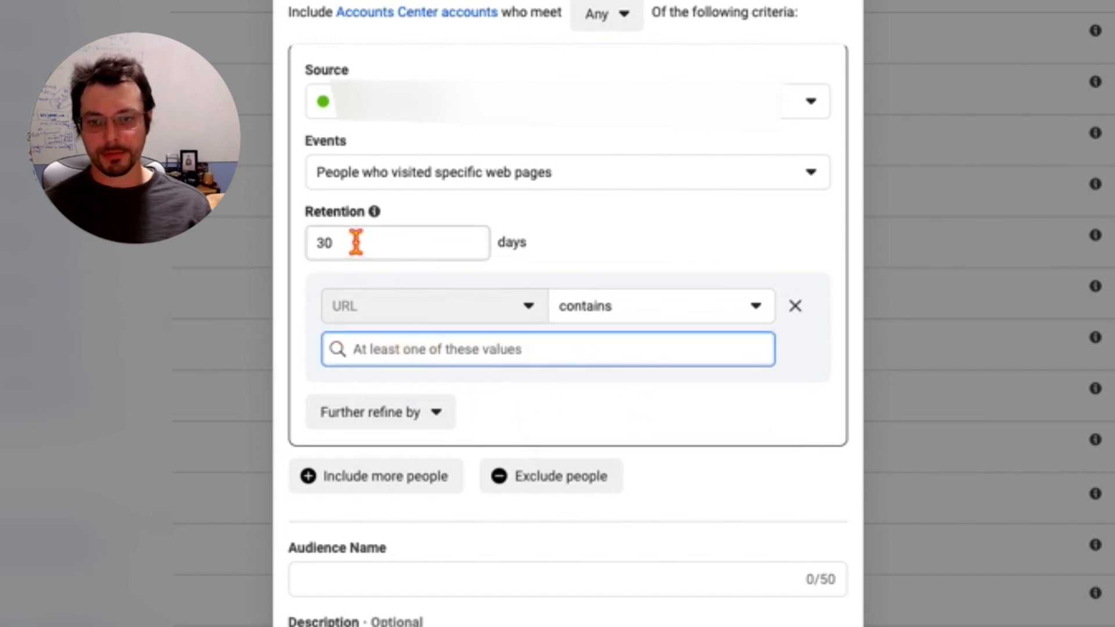
pyautogui.click(351, 265)
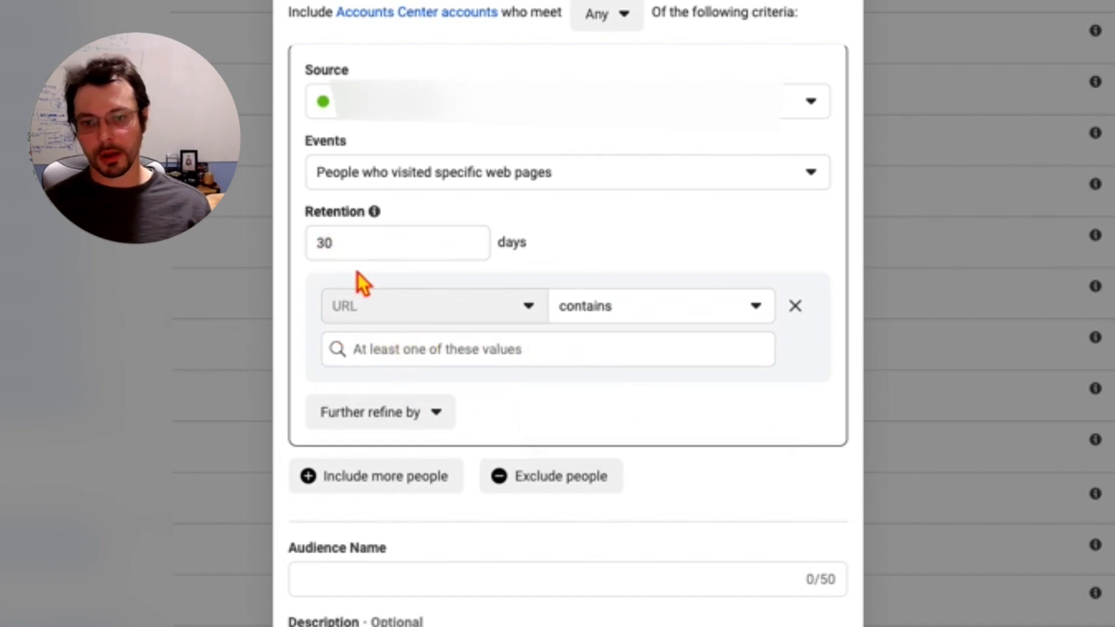
# Step: Refine the audience by Aggregated Value, try the Sum of calculation and check its parameter choices
pyautogui.click(402, 414)
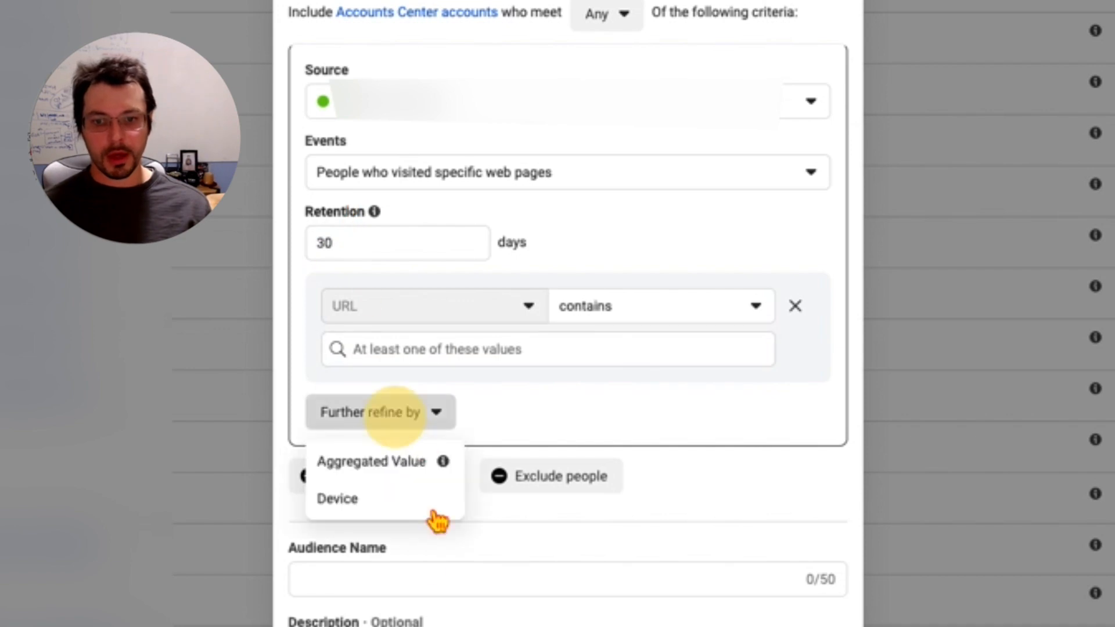
pyautogui.click(386, 481)
pyautogui.click(433, 420)
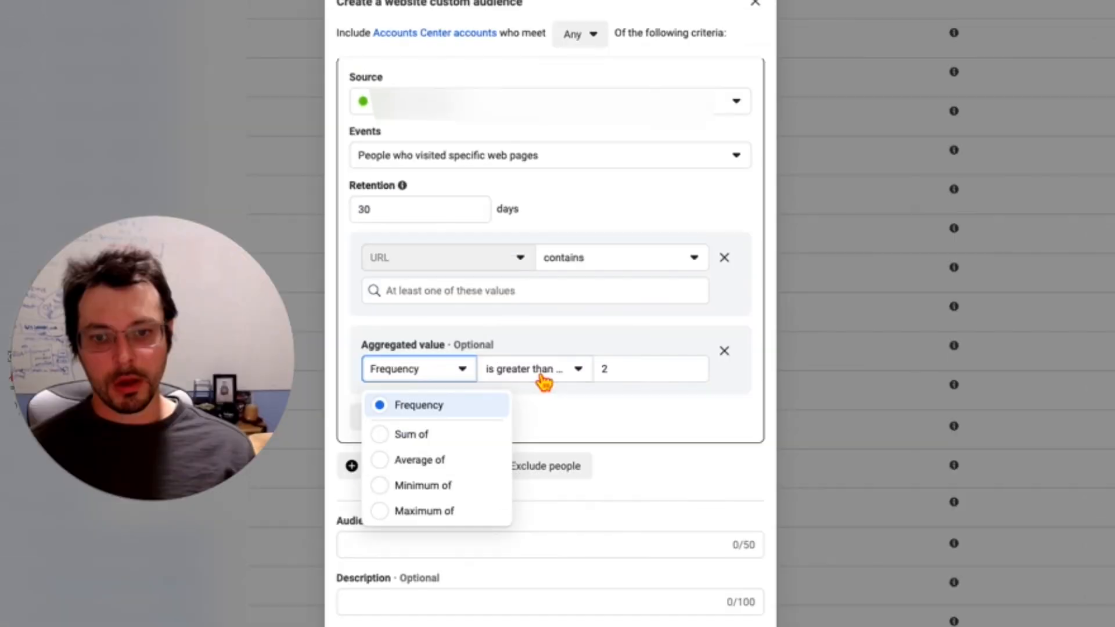
pyautogui.click(543, 420)
pyautogui.click(406, 375)
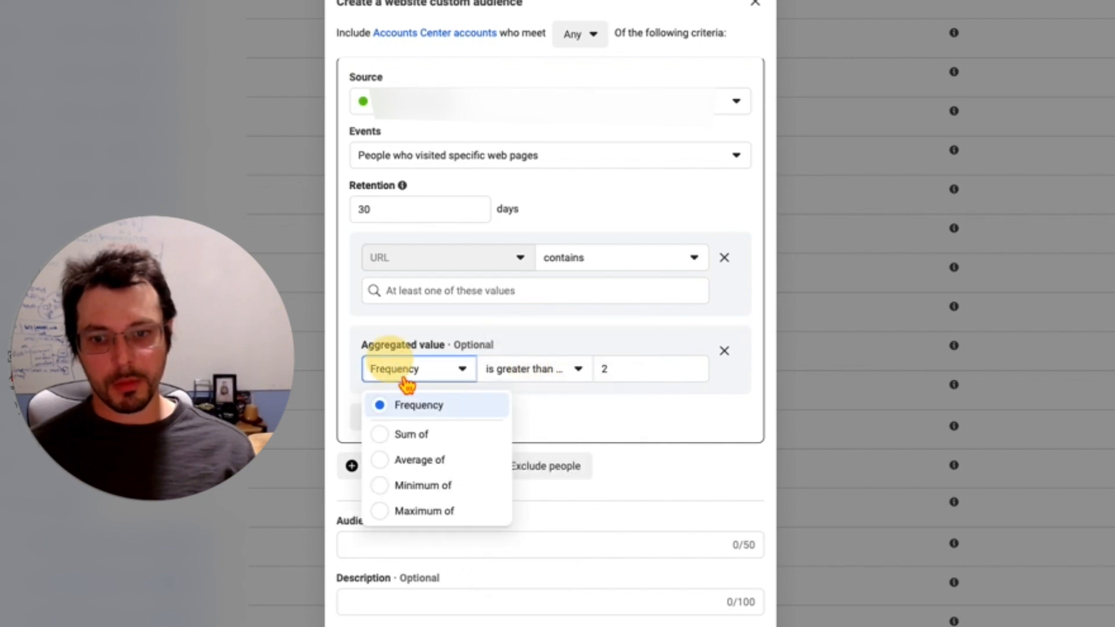
pyautogui.click(417, 432)
pyautogui.click(477, 378)
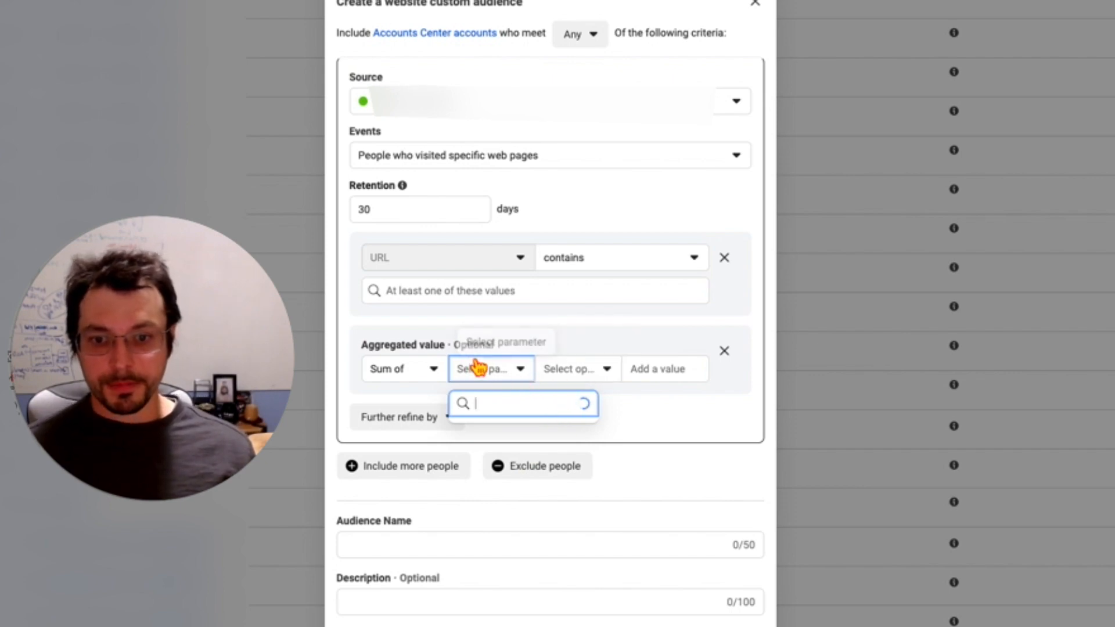
# Step: Try Average of for the aggregated value and check its parameter and operator choices
pyautogui.click(428, 372)
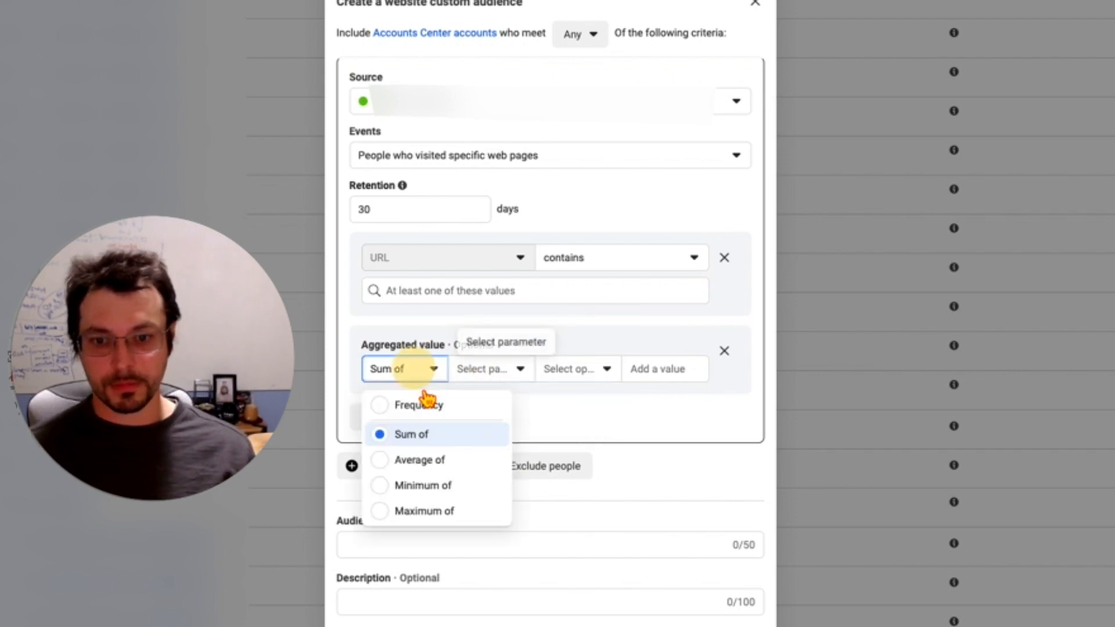
pyautogui.click(423, 458)
pyautogui.click(478, 375)
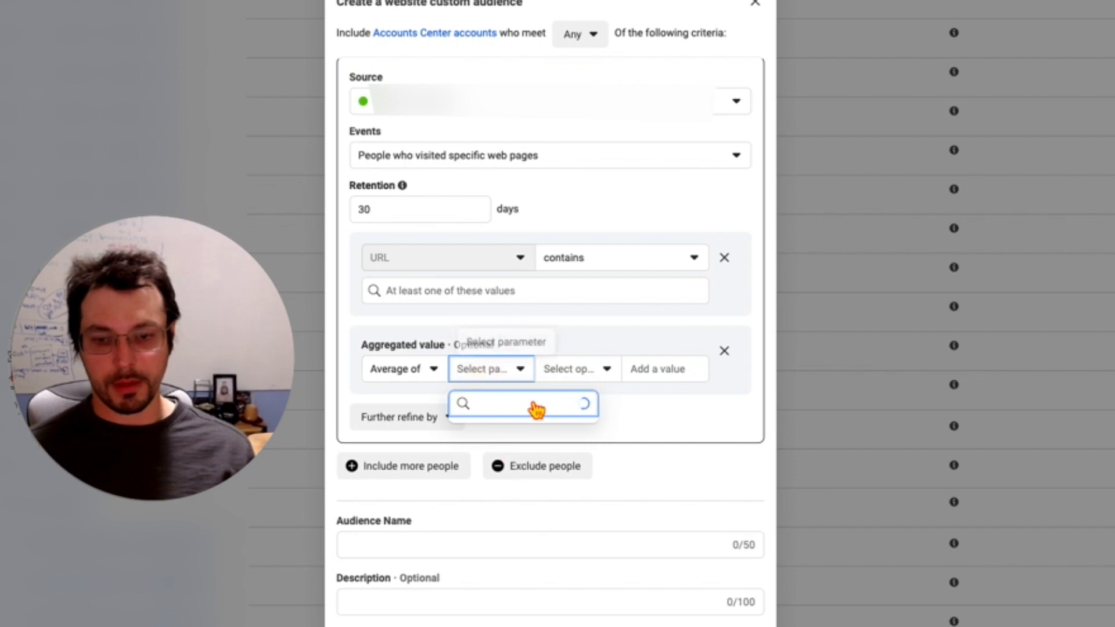
pyautogui.click(592, 375)
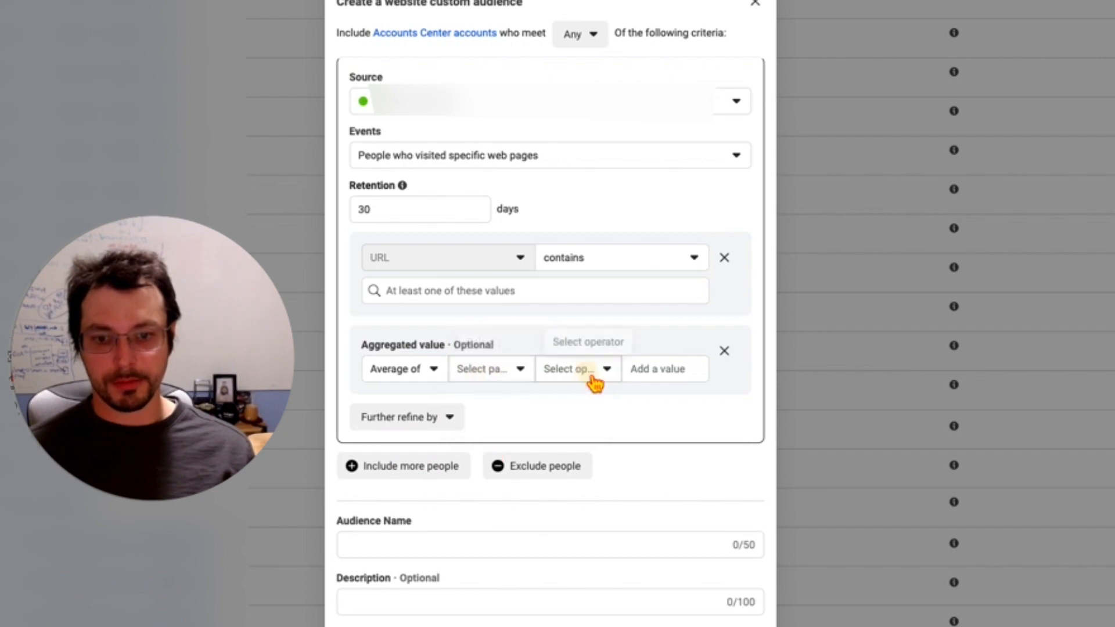
pyautogui.click(635, 369)
pyautogui.click(521, 376)
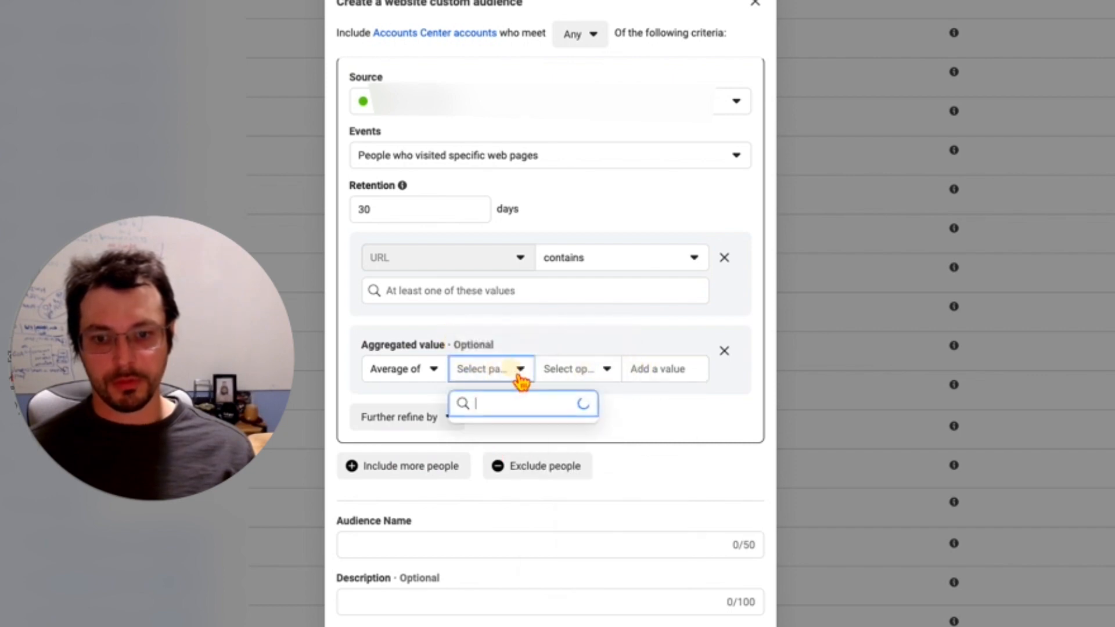
# Step: Set the aggregated value back to Frequency with the operator is less than (<)
pyautogui.click(420, 377)
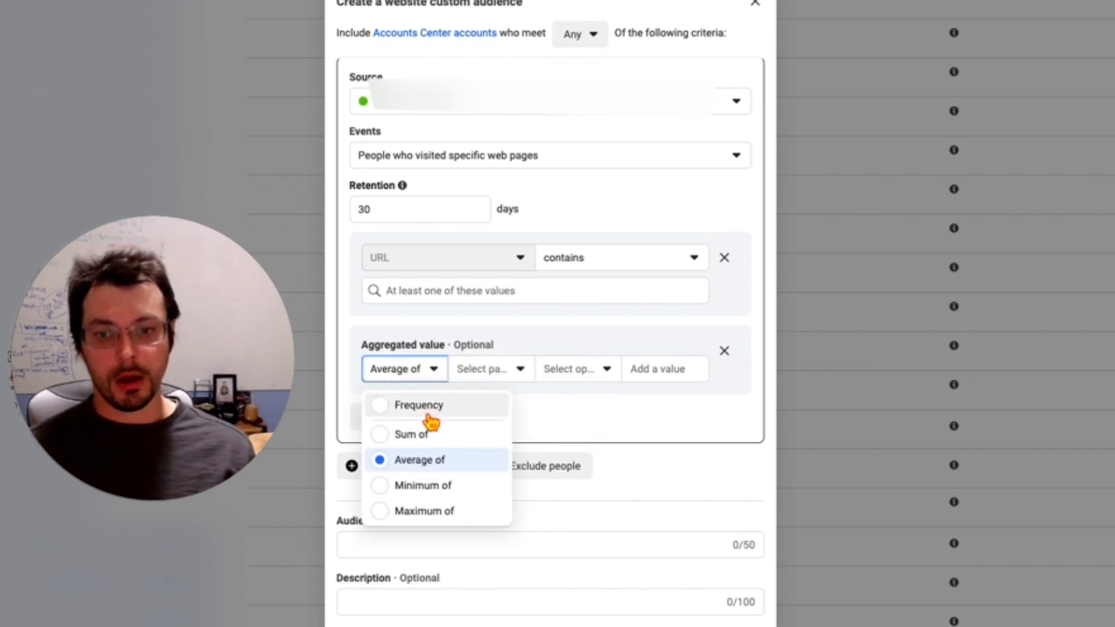
pyautogui.click(433, 407)
pyautogui.click(506, 378)
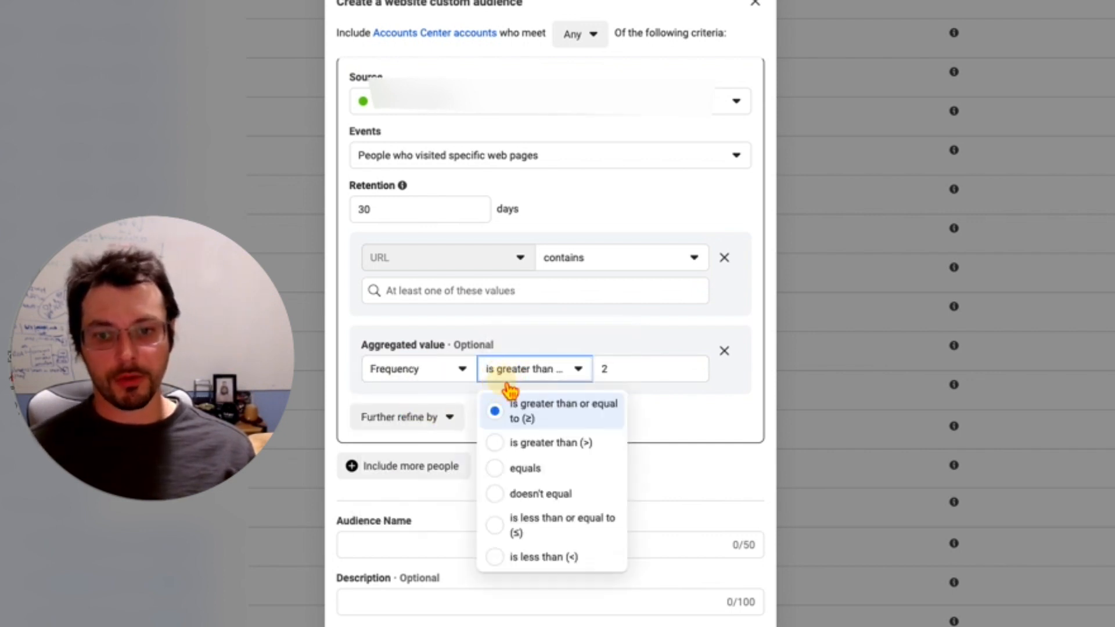
pyautogui.click(505, 377)
pyautogui.click(501, 377)
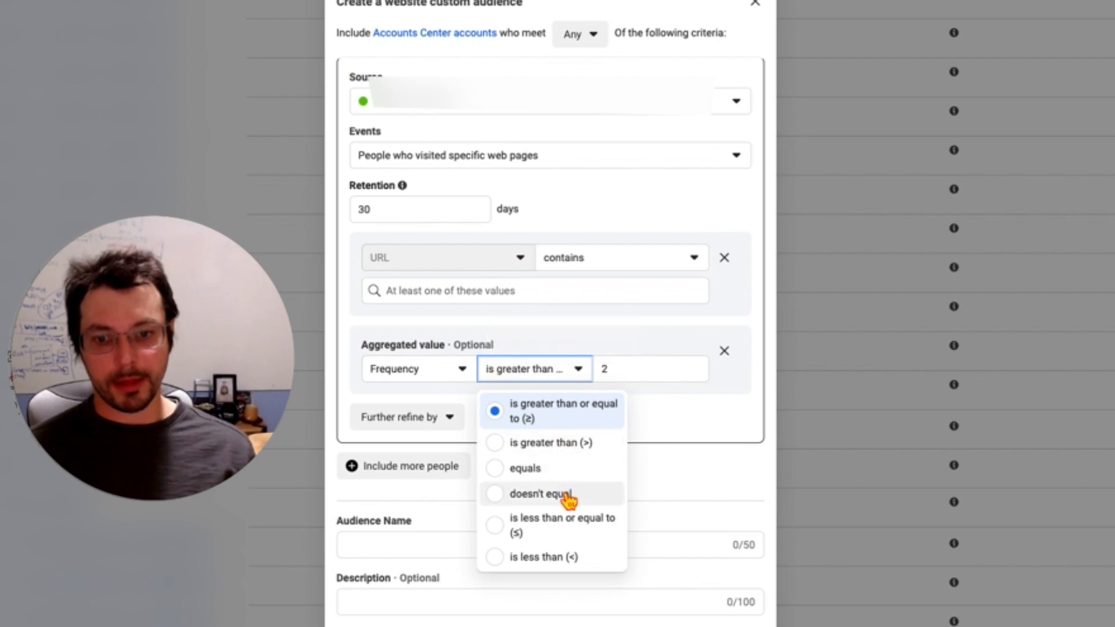
pyautogui.click(578, 560)
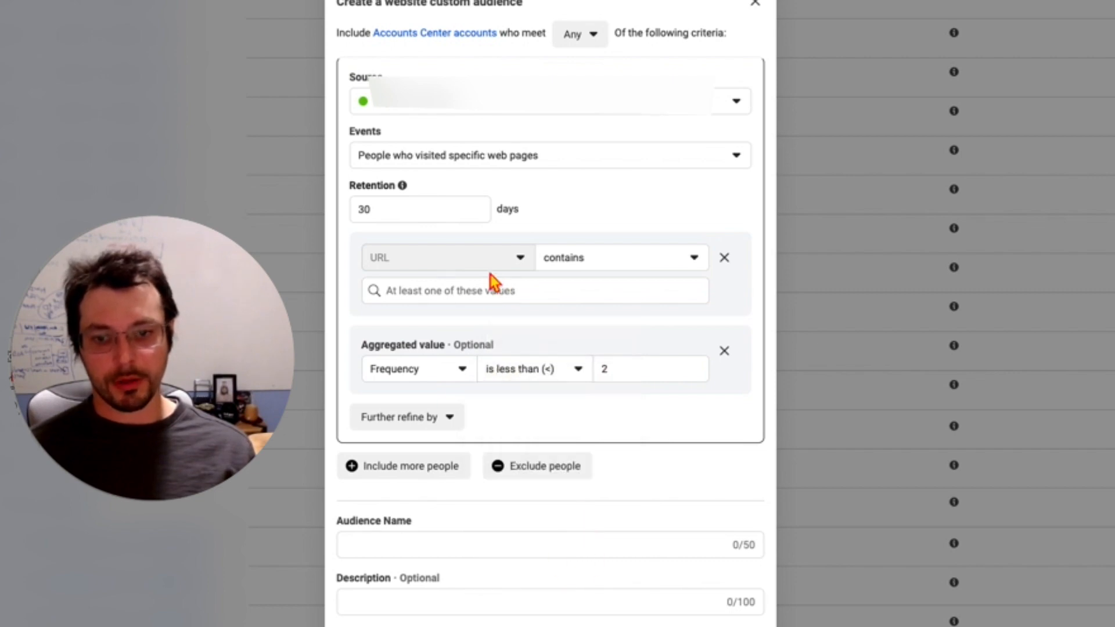
pyautogui.doubleClick(657, 371)
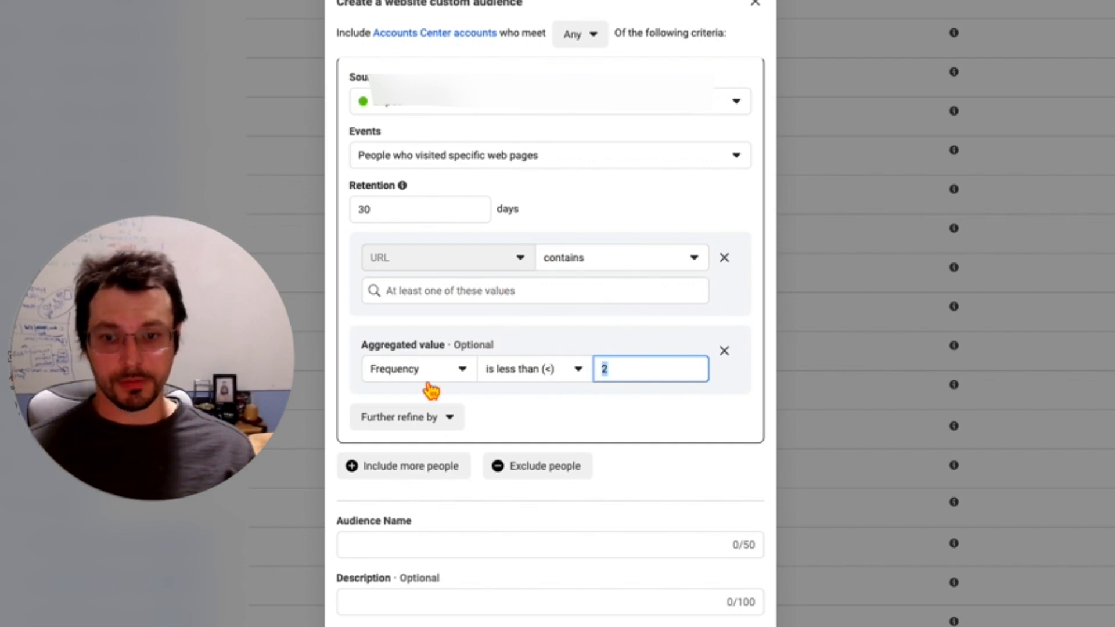
# Step: Try a Device refinement, and remove both the Device and Aggregated value refinements from the audience
pyautogui.click(454, 419)
pyautogui.click(374, 454)
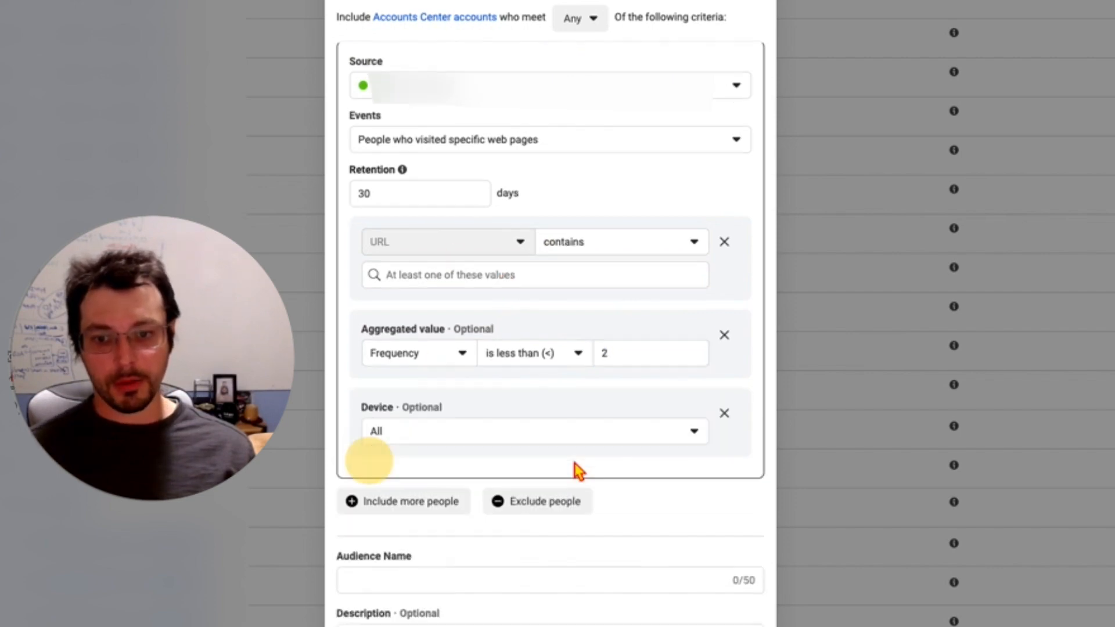
pyautogui.click(447, 437)
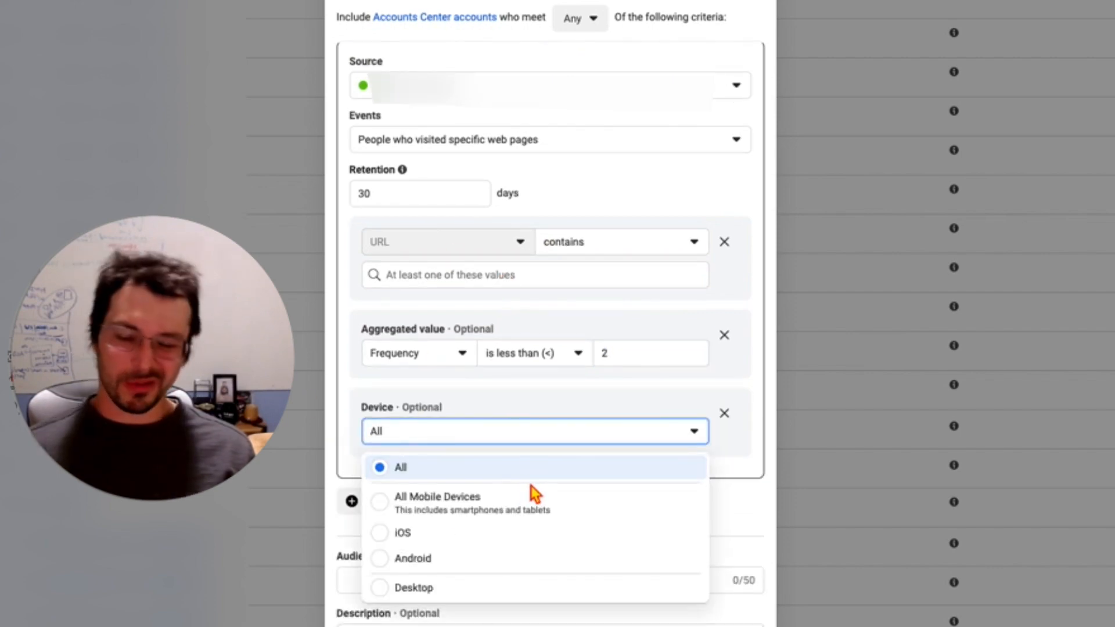
pyautogui.click(724, 413)
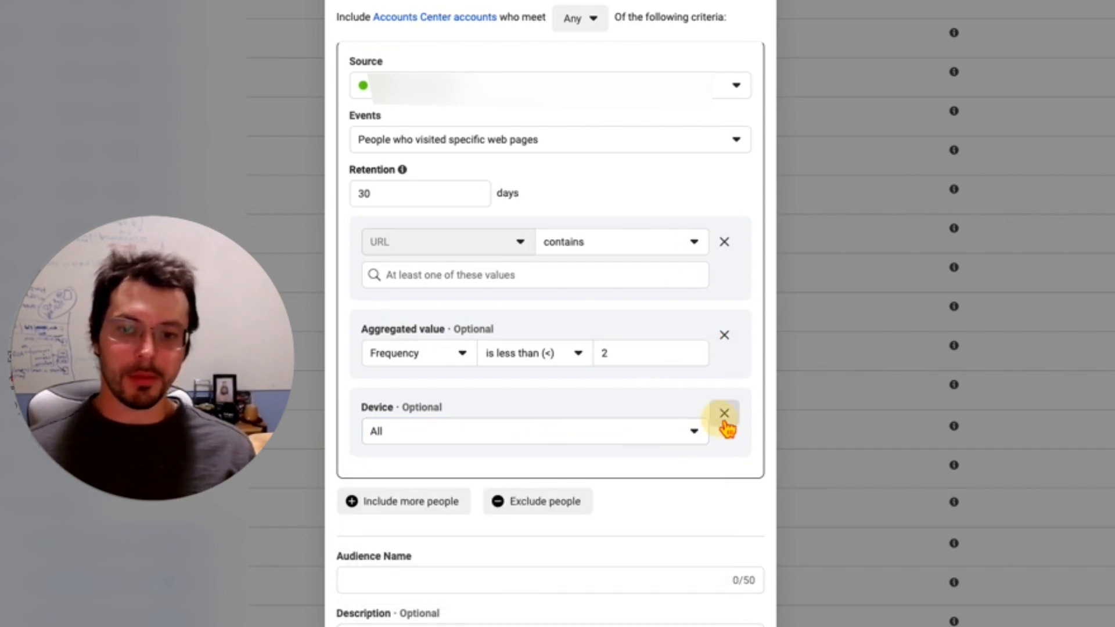
pyautogui.click(724, 413)
pyautogui.click(724, 351)
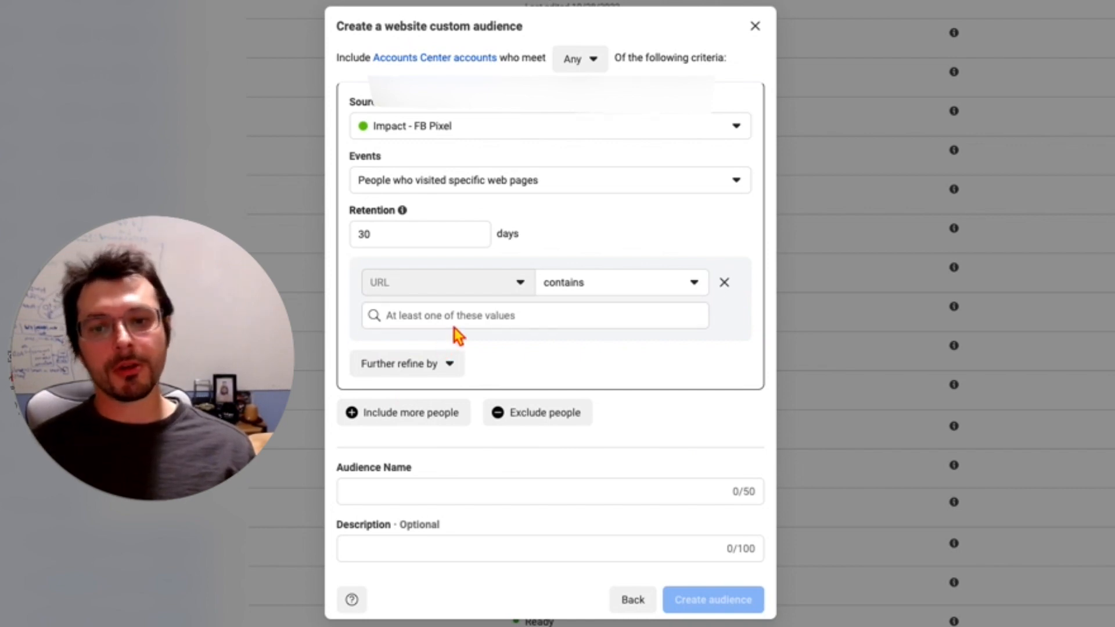
# Step: Add an Aggregated Value refinement using Sum of, and search its parameters for "purchase"
pyautogui.click(443, 371)
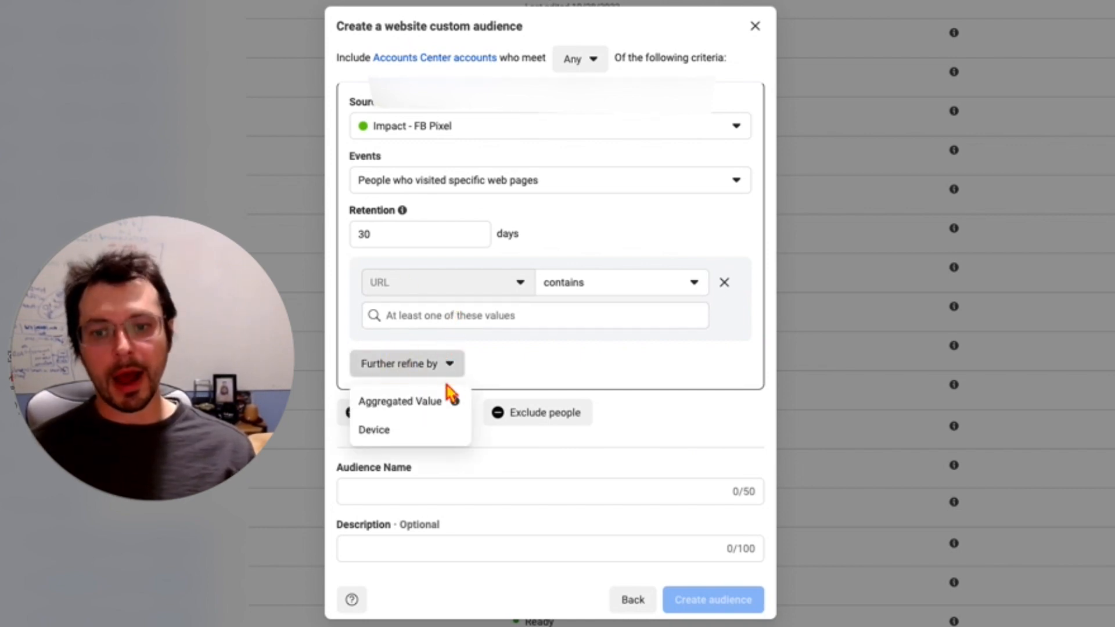
pyautogui.click(429, 402)
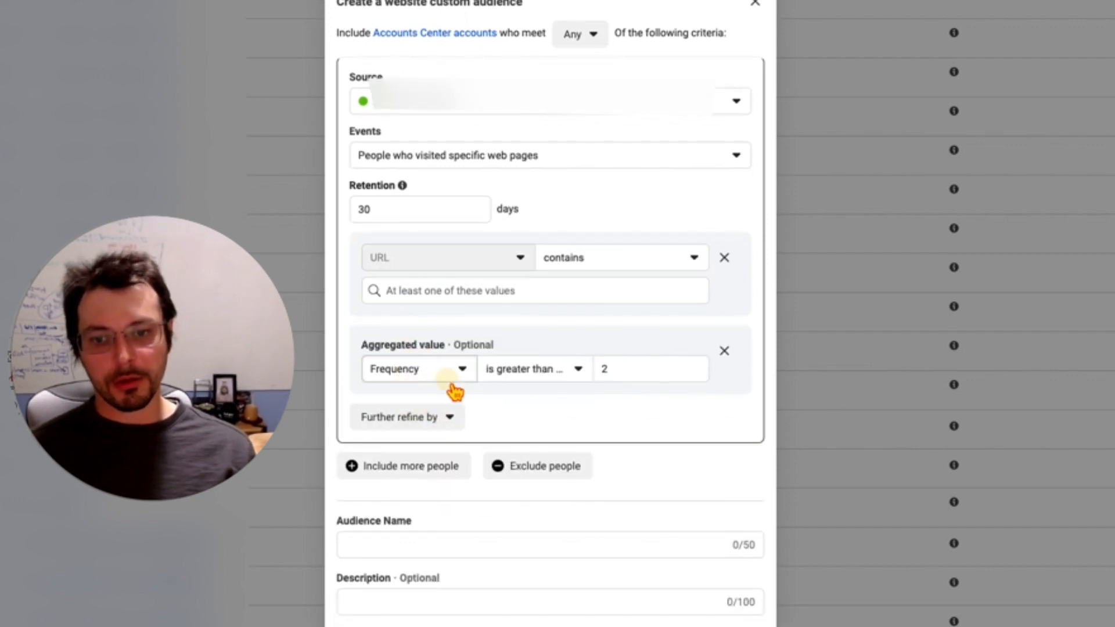
pyautogui.click(450, 377)
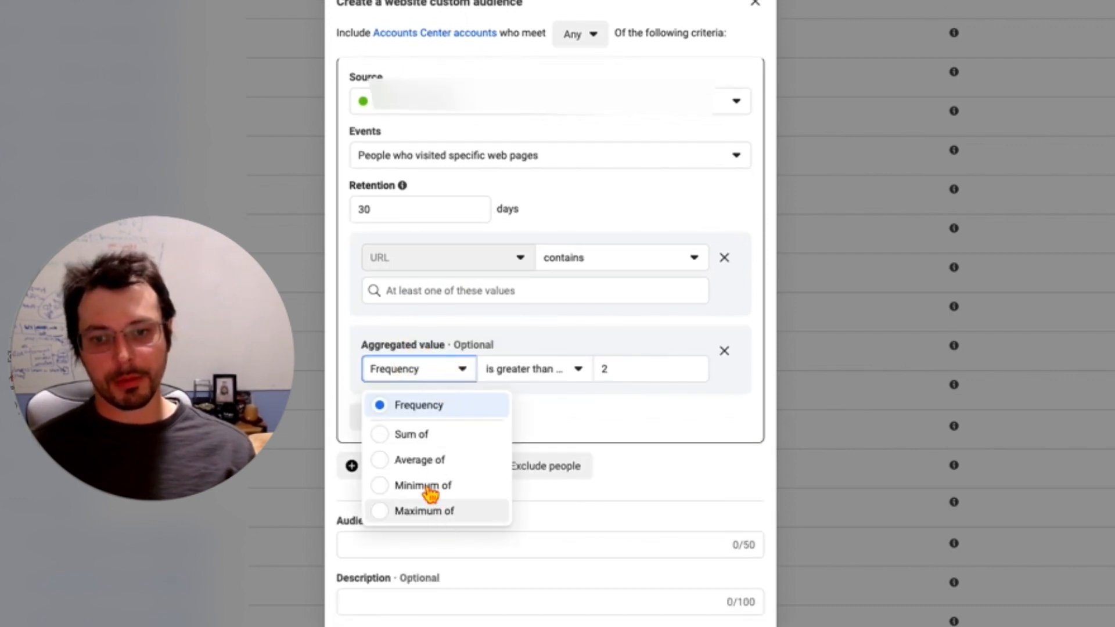
pyautogui.click(445, 436)
pyautogui.click(495, 372)
pyautogui.write('pu')
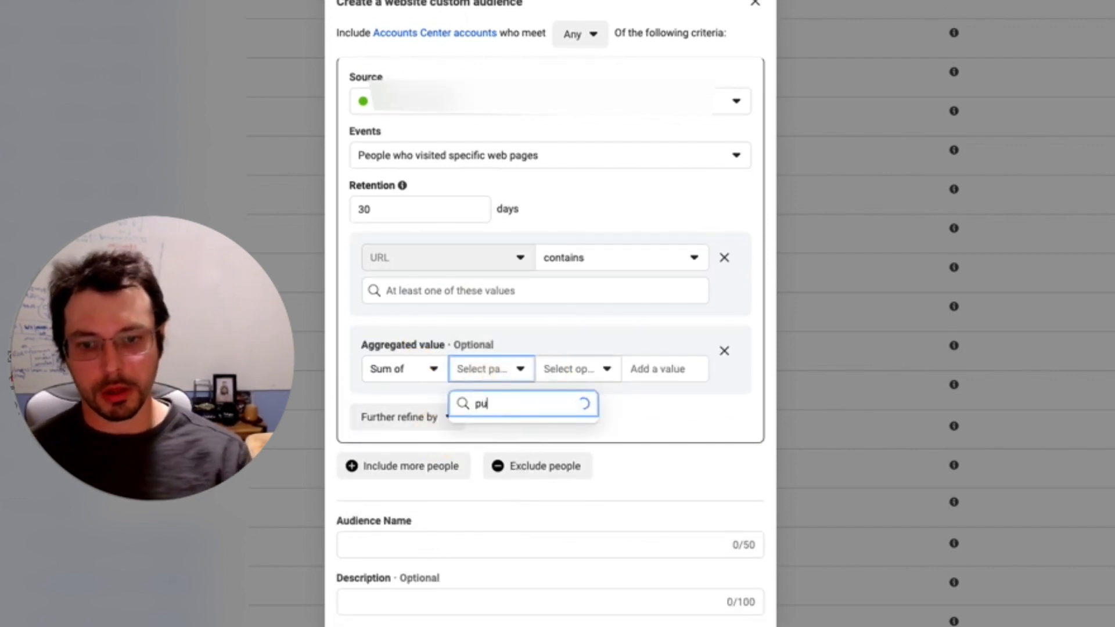
pyautogui.write('rchase')
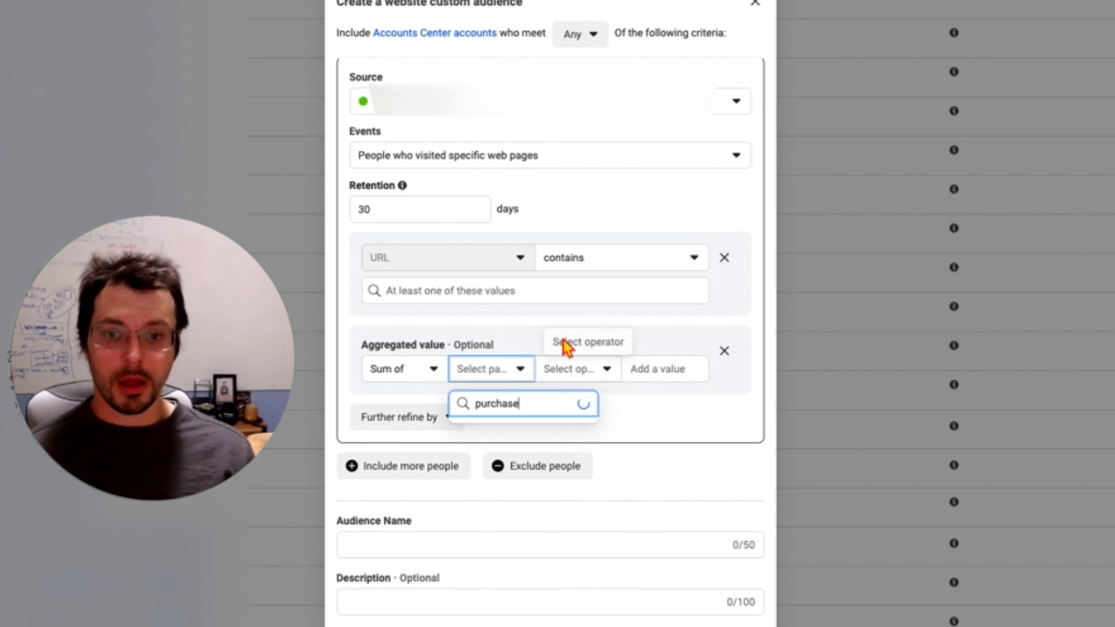
pyautogui.click(560, 337)
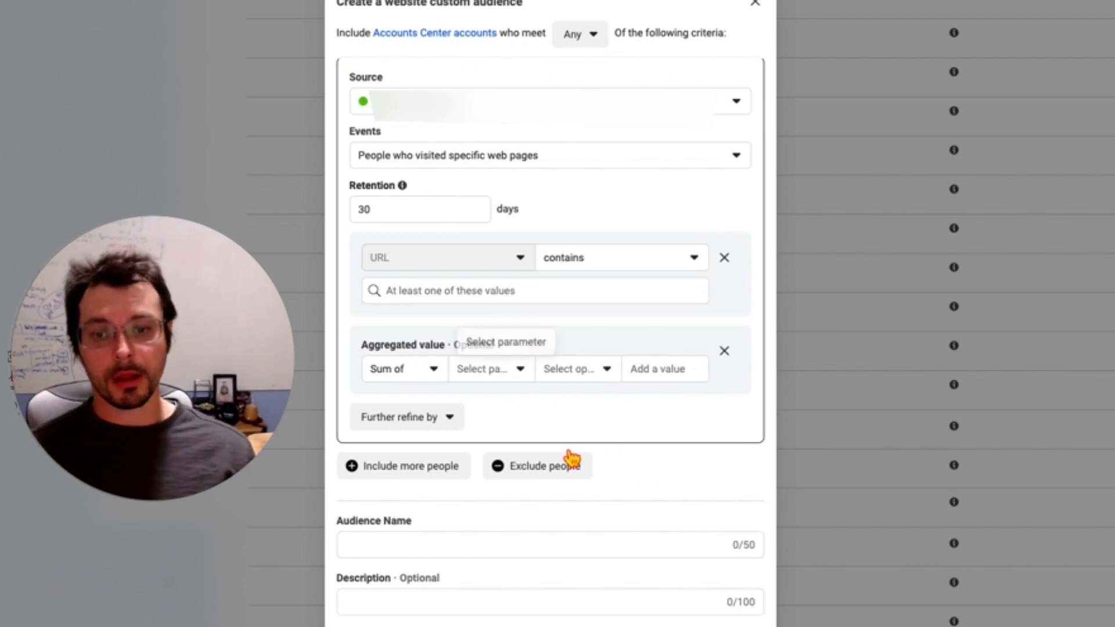
# Step: Recheck the parameter choices for the sum, and remove the Aggregated value refinement
pyautogui.click(511, 373)
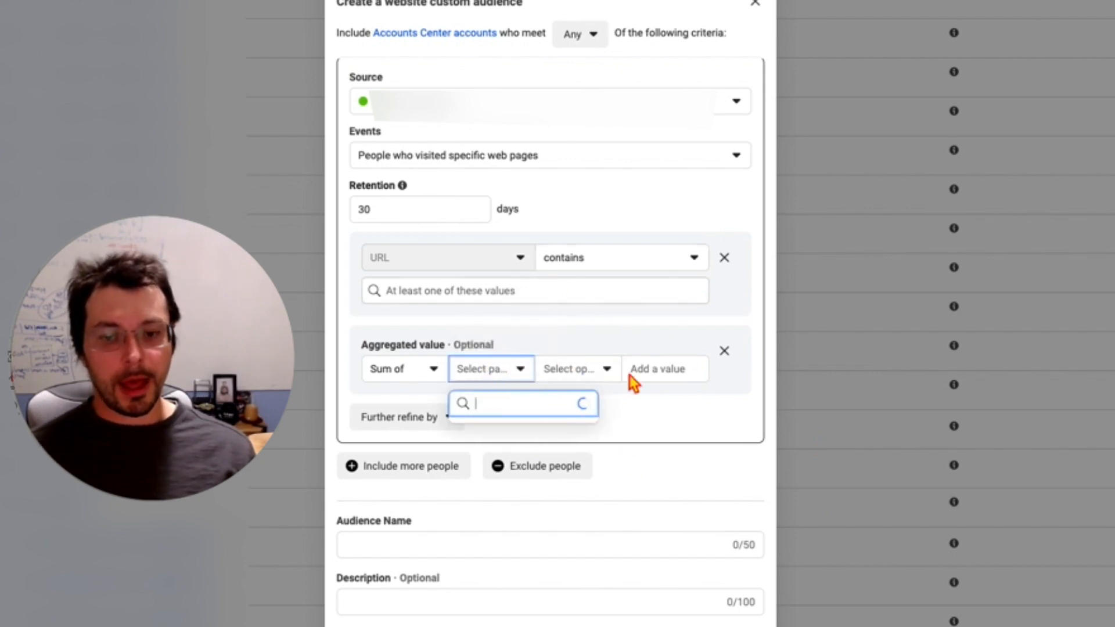
pyautogui.click(642, 328)
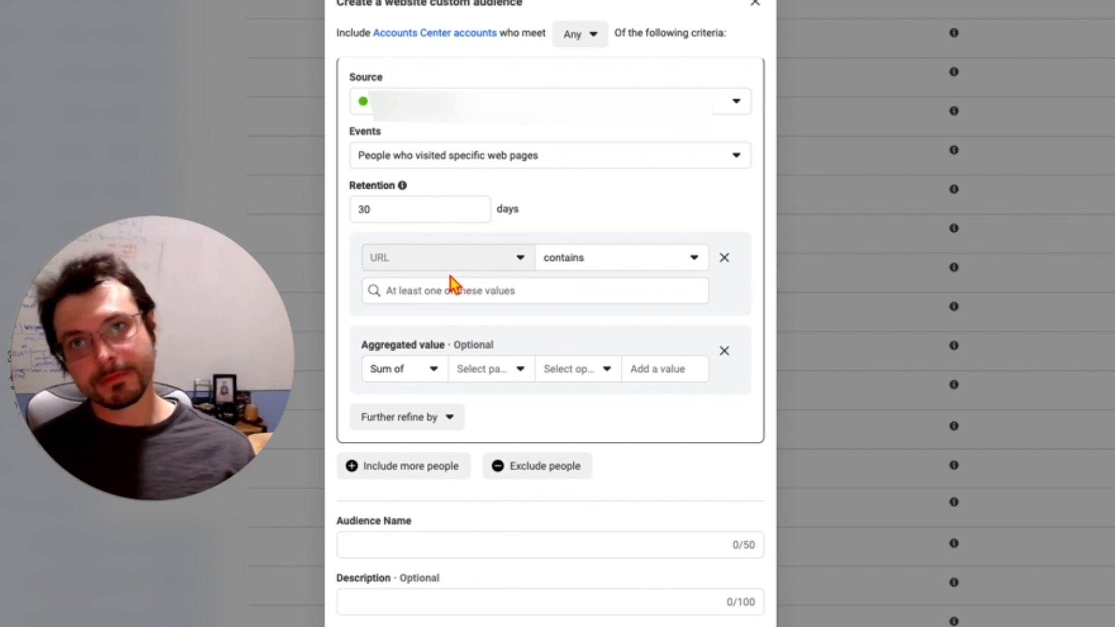
pyautogui.click(726, 353)
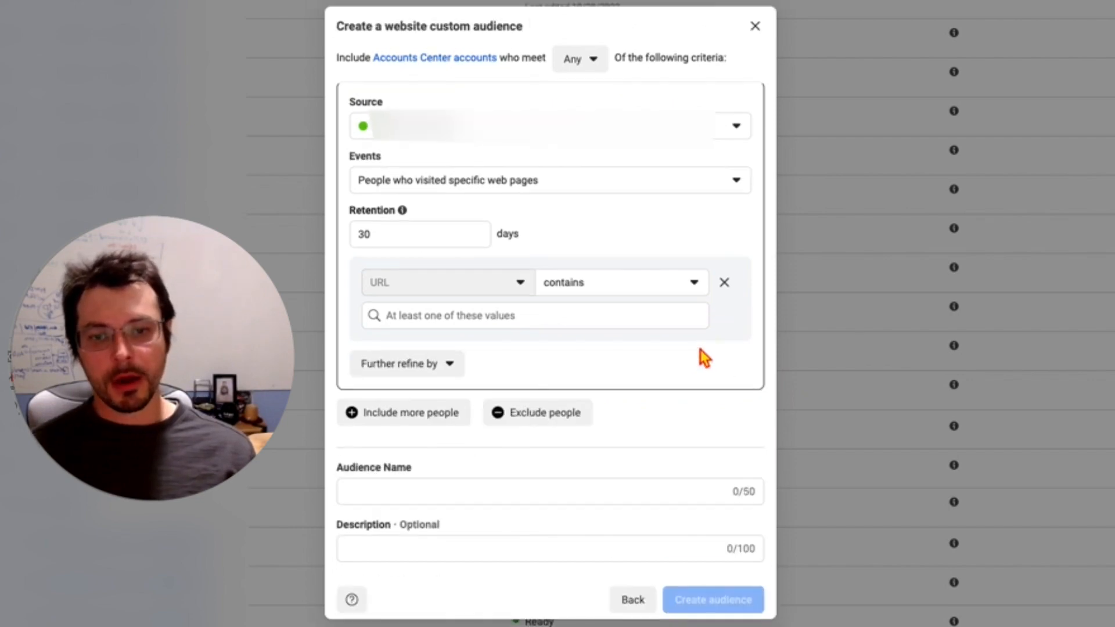
# Step: Try to remove the URL rule from the audience, and select the retention value for editing
pyautogui.click(727, 281)
pyautogui.click(485, 231)
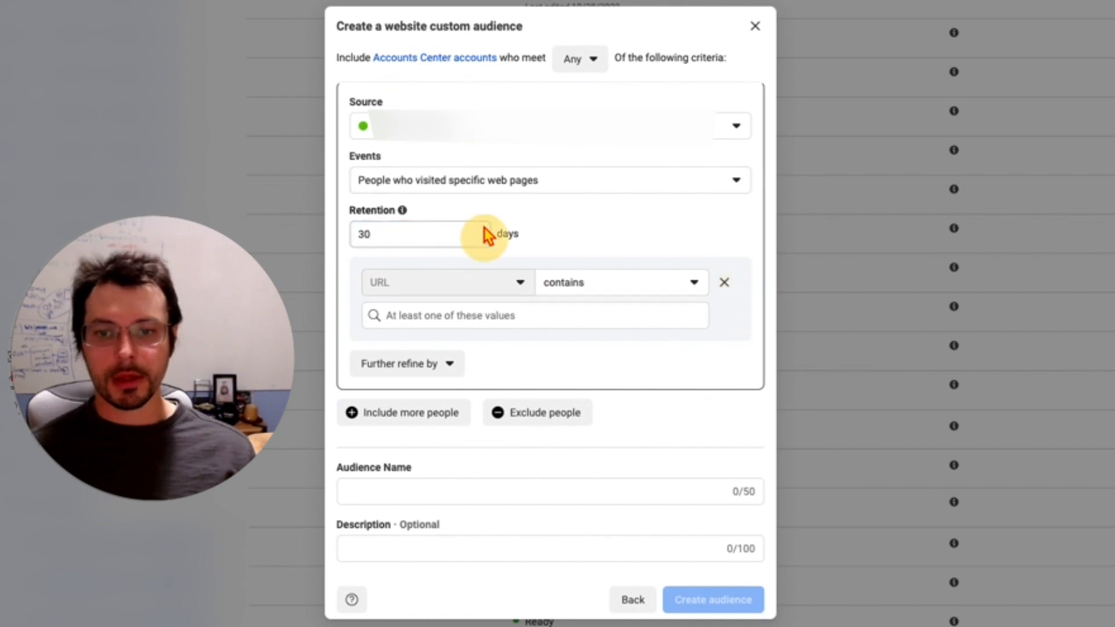
pyautogui.doubleClick(410, 243)
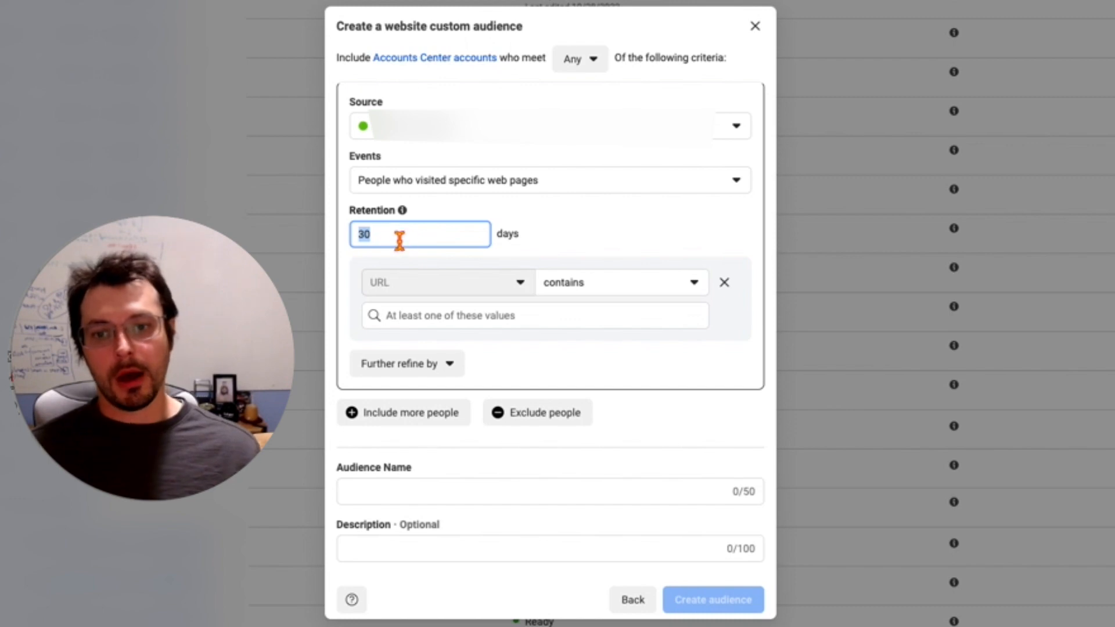
# Step: Check the criteria matching options for included people and the refinements available for the audience
pyautogui.click(588, 69)
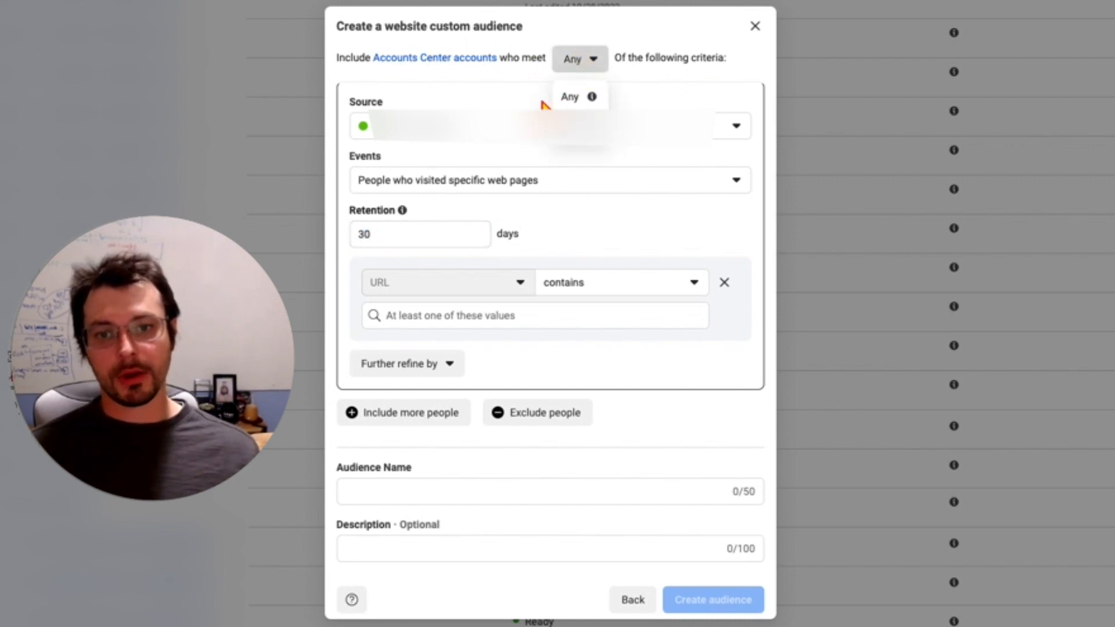
pyautogui.click(509, 90)
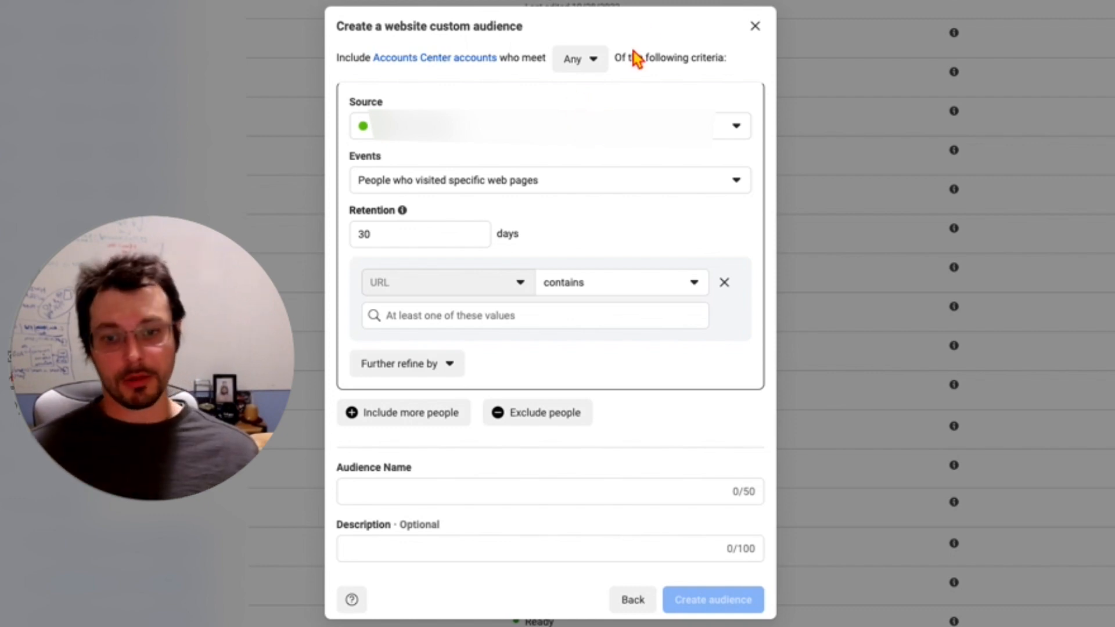
pyautogui.tripleClick(681, 58)
pyautogui.moveTo(681, 57); pyautogui.dragTo(667, 185)
pyautogui.click(617, 106)
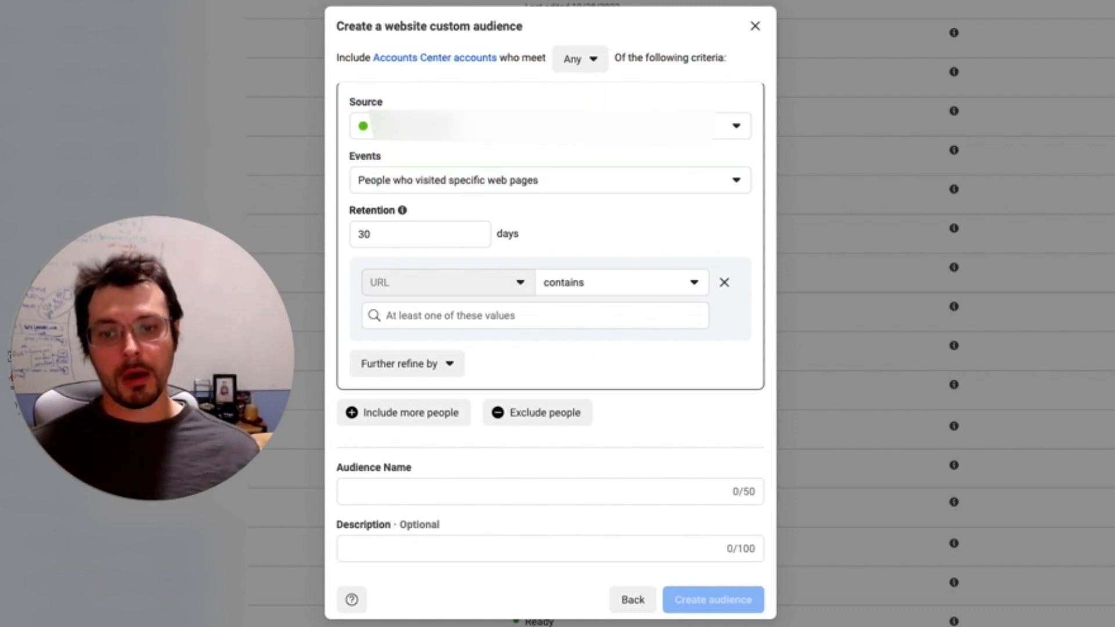
pyautogui.click(428, 372)
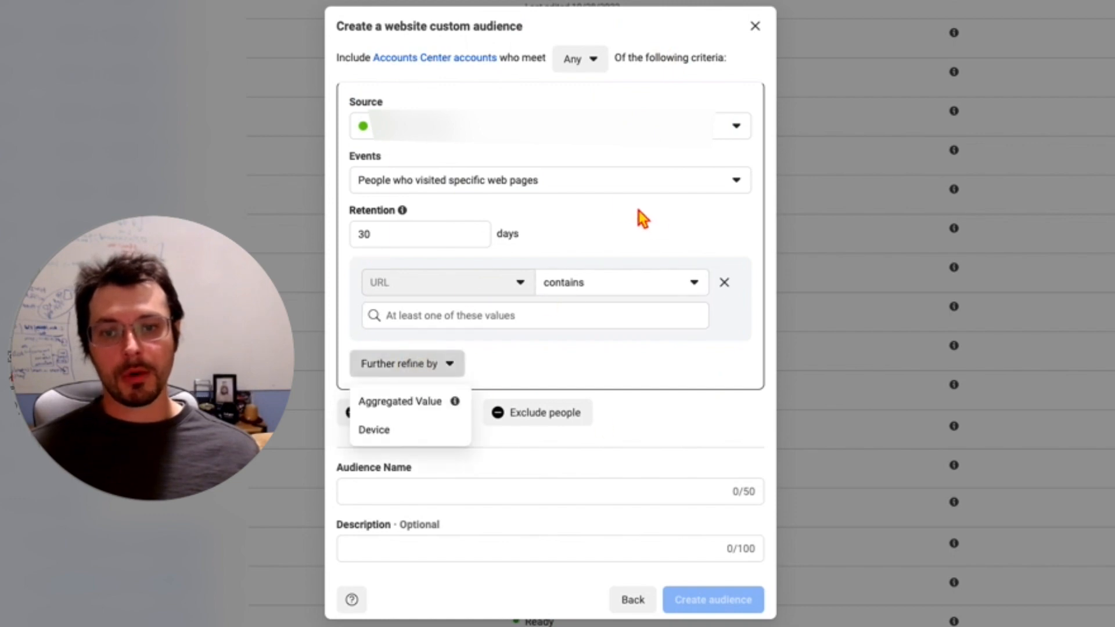
# Step: Try to remove the URL contains rule from the specific web pages criteria
pyautogui.click(544, 491)
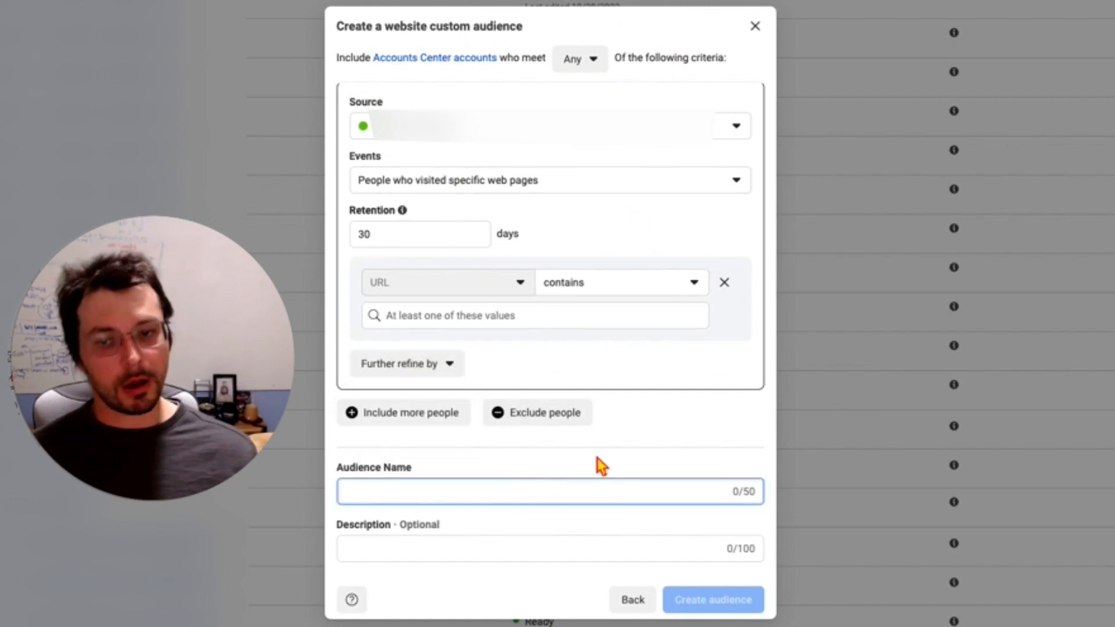
pyautogui.click(732, 292)
pyautogui.click(726, 280)
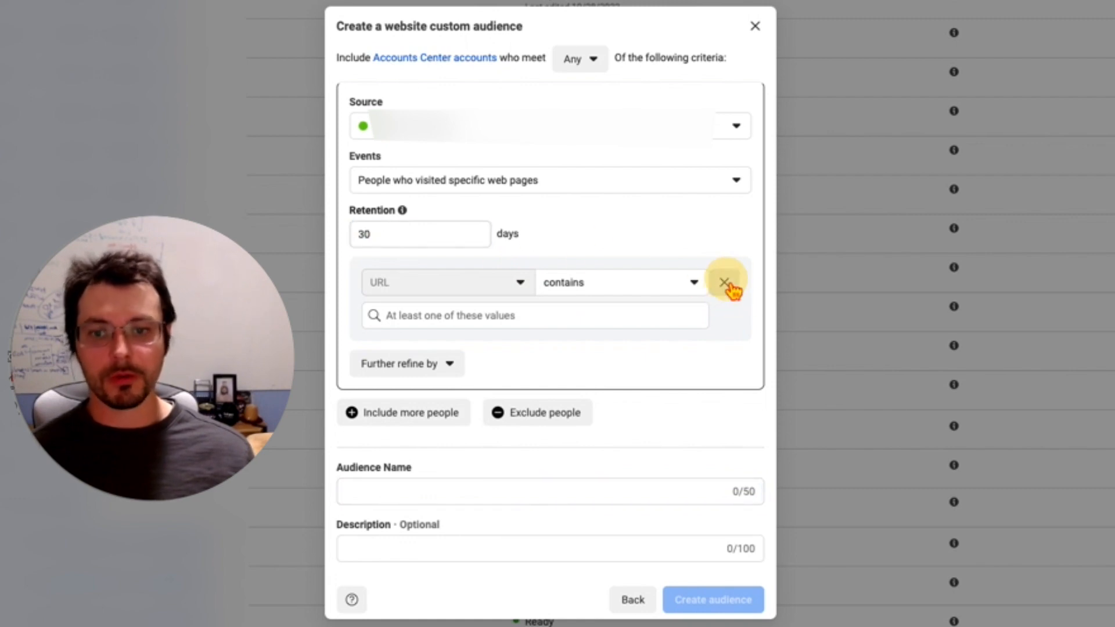
pyautogui.click(440, 234)
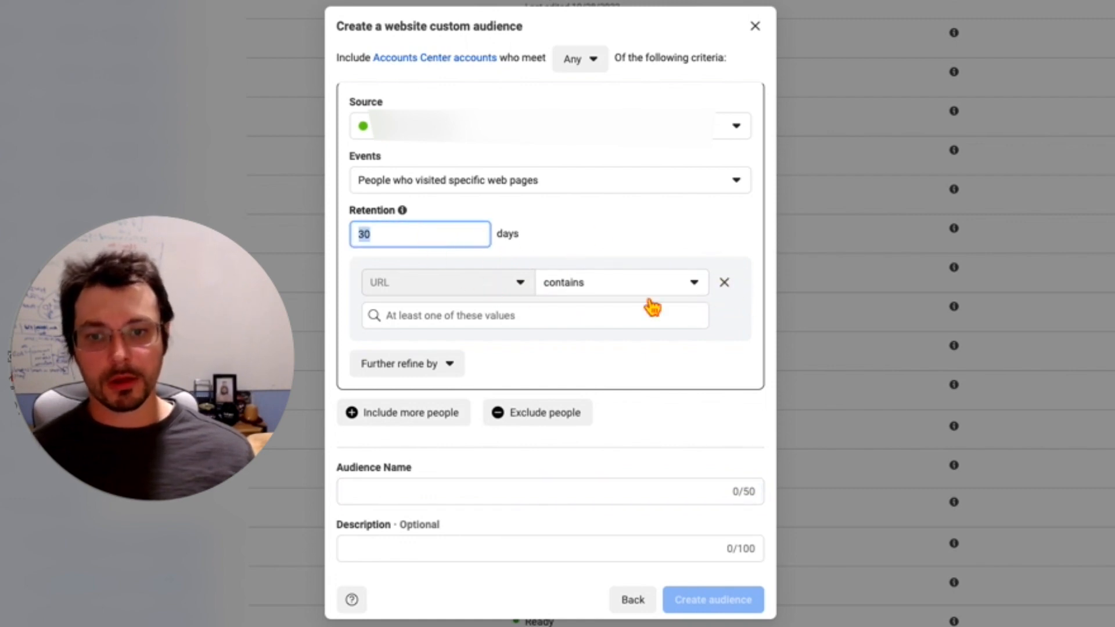
pyautogui.click(599, 212)
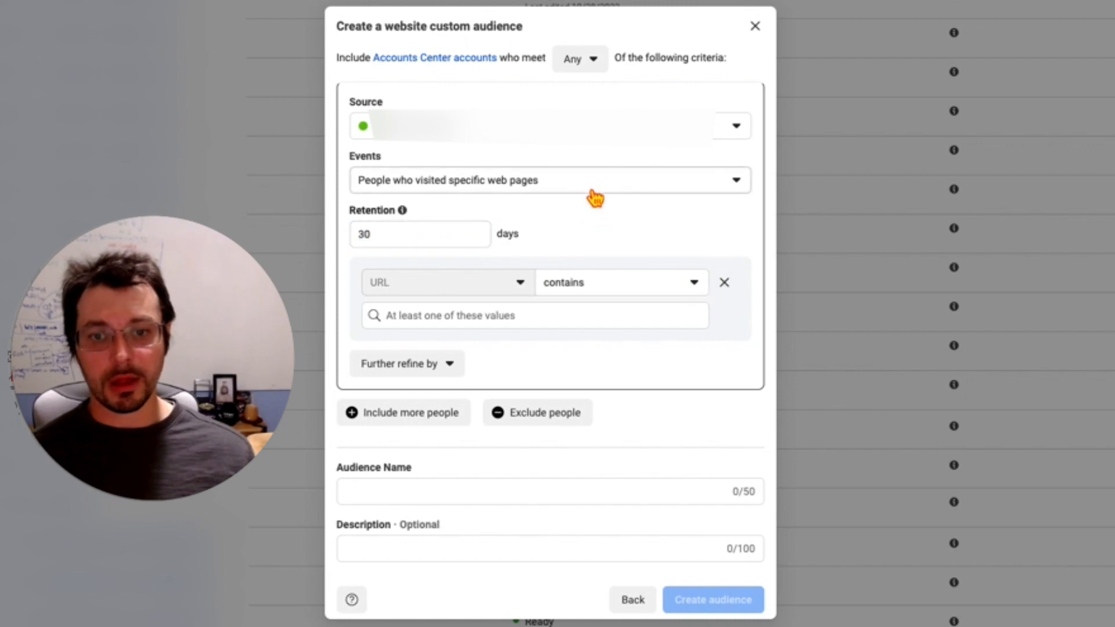
# Step: Change the audience's event from specific web pages to All website visitors
pyautogui.click(594, 191)
pyautogui.click(498, 282)
pyautogui.click(498, 185)
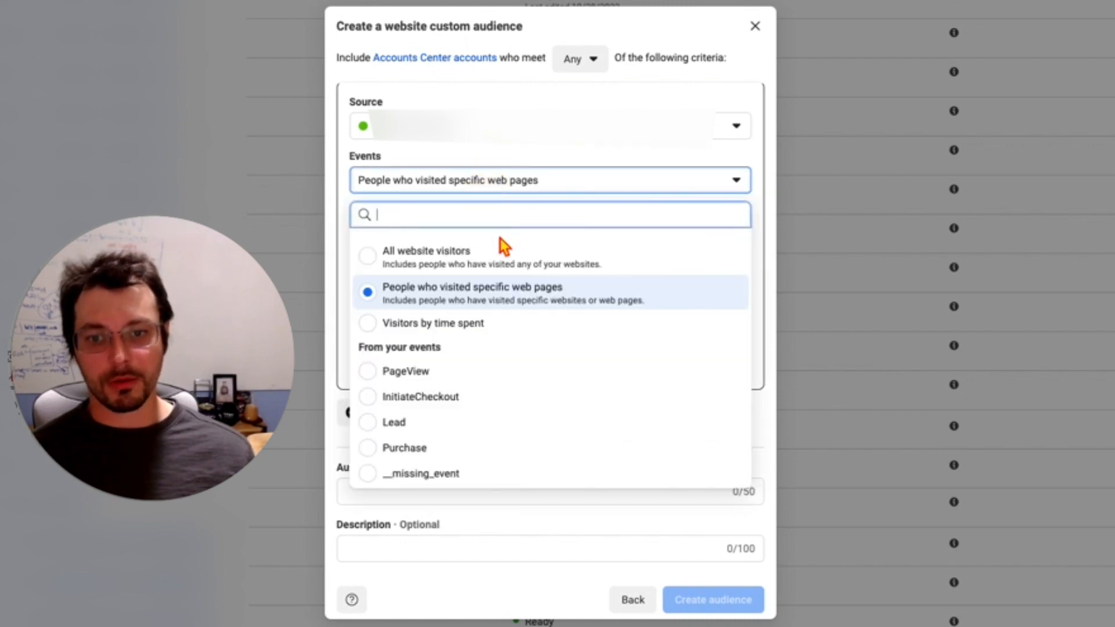
pyautogui.click(501, 250)
pyautogui.click(366, 271)
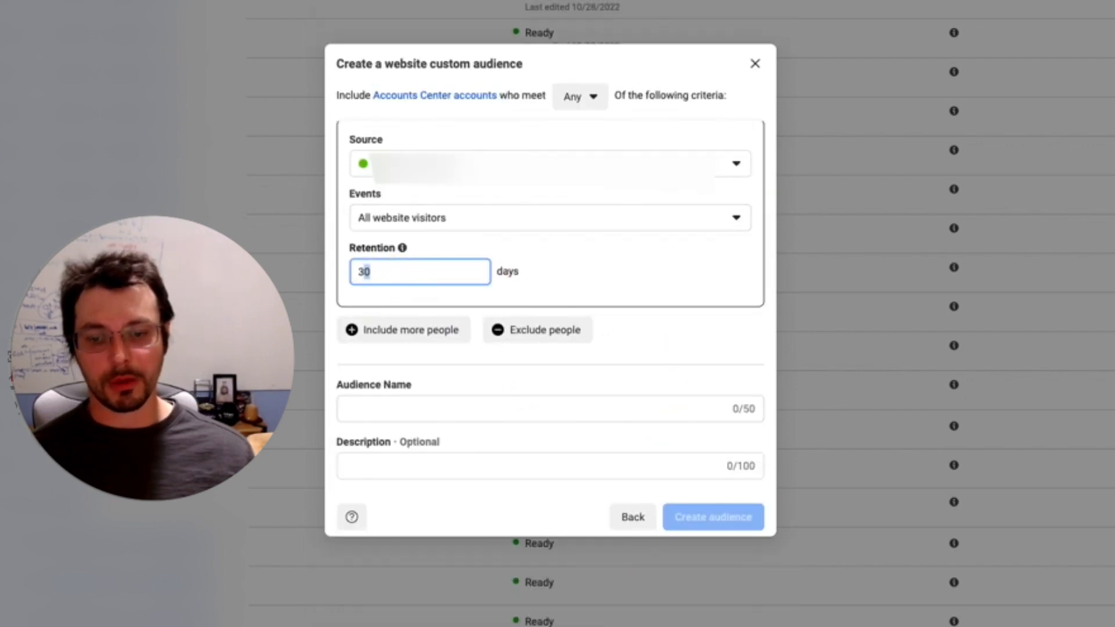
# Step: Name the audience "WV | 30D", create it, and close the completion dialog
pyautogui.click(488, 414)
pyautogui.write('WC')
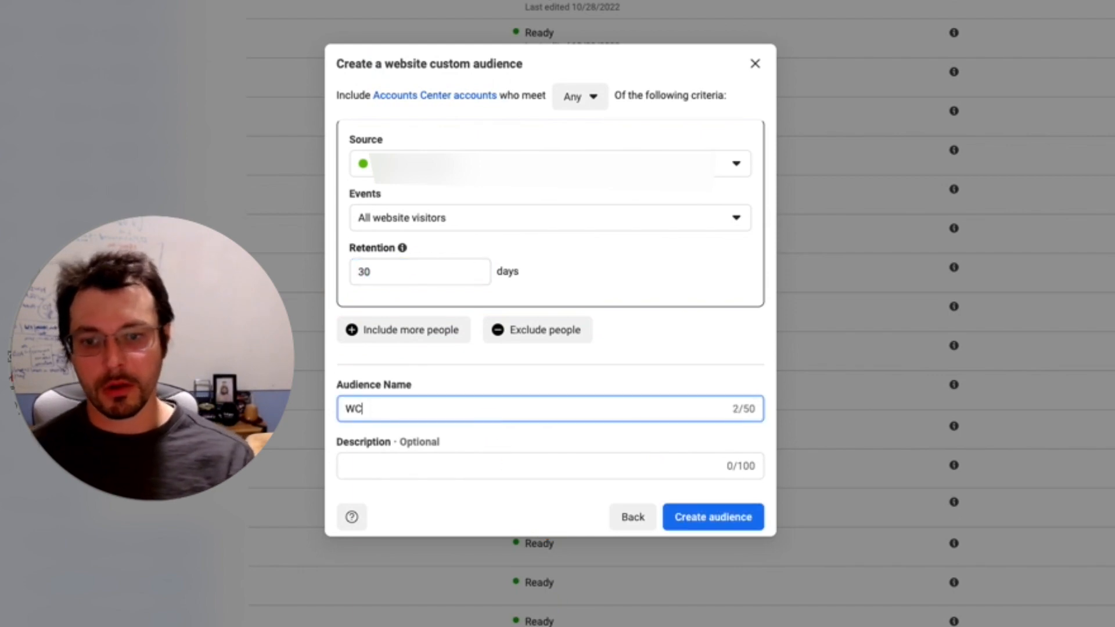
pyautogui.press('BackSpace')
pyautogui.write('V |')
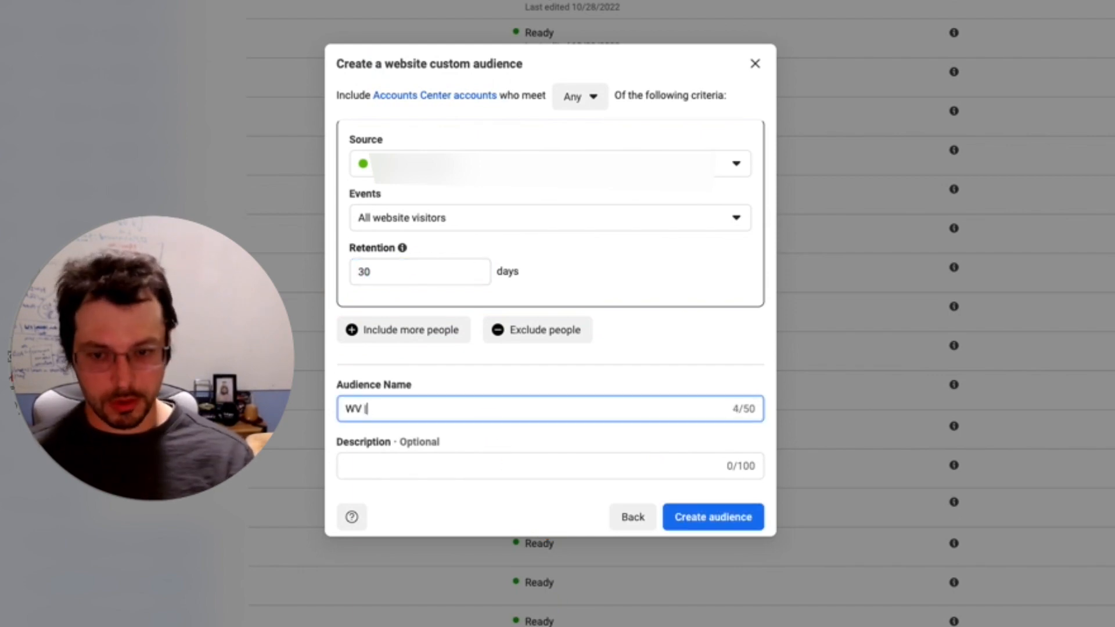
pyautogui.write(' 34')
pyautogui.write('D')
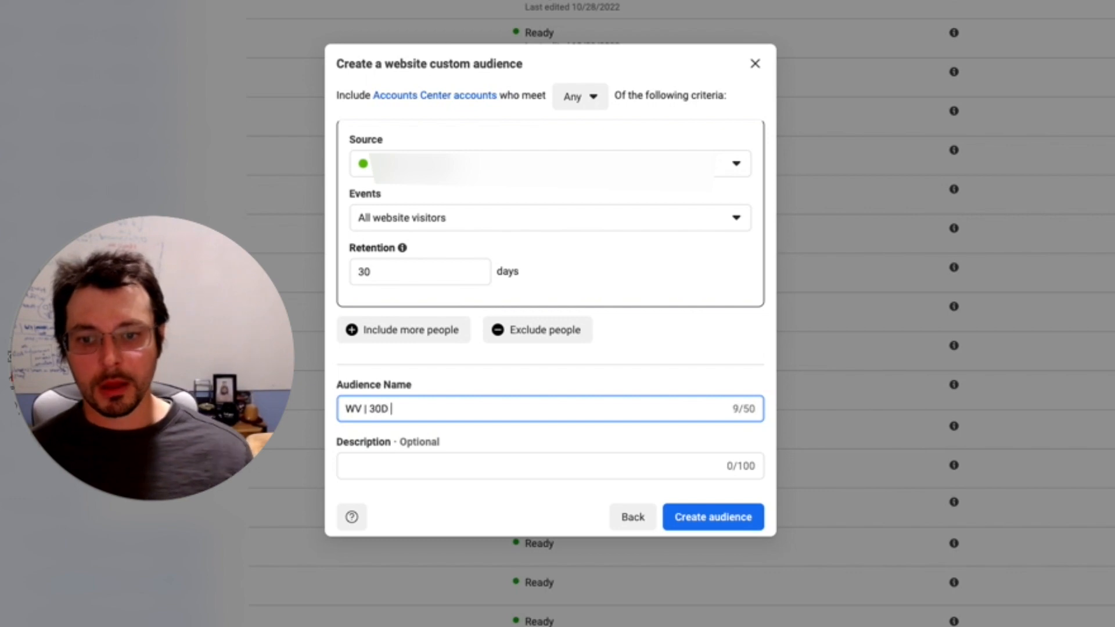
pyautogui.click(686, 517)
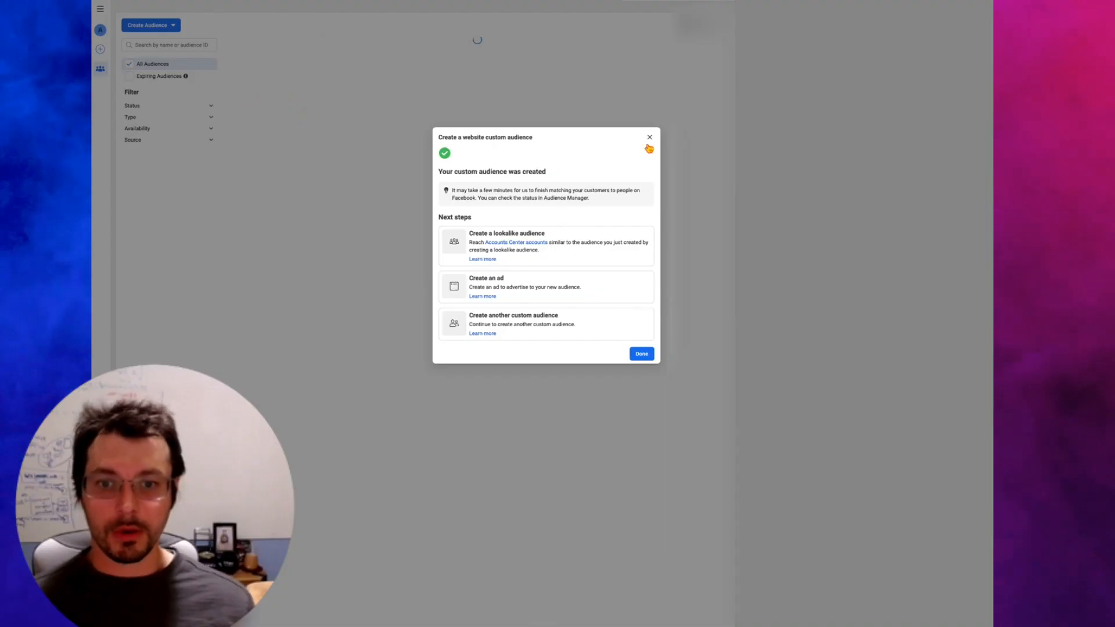
pyautogui.click(650, 137)
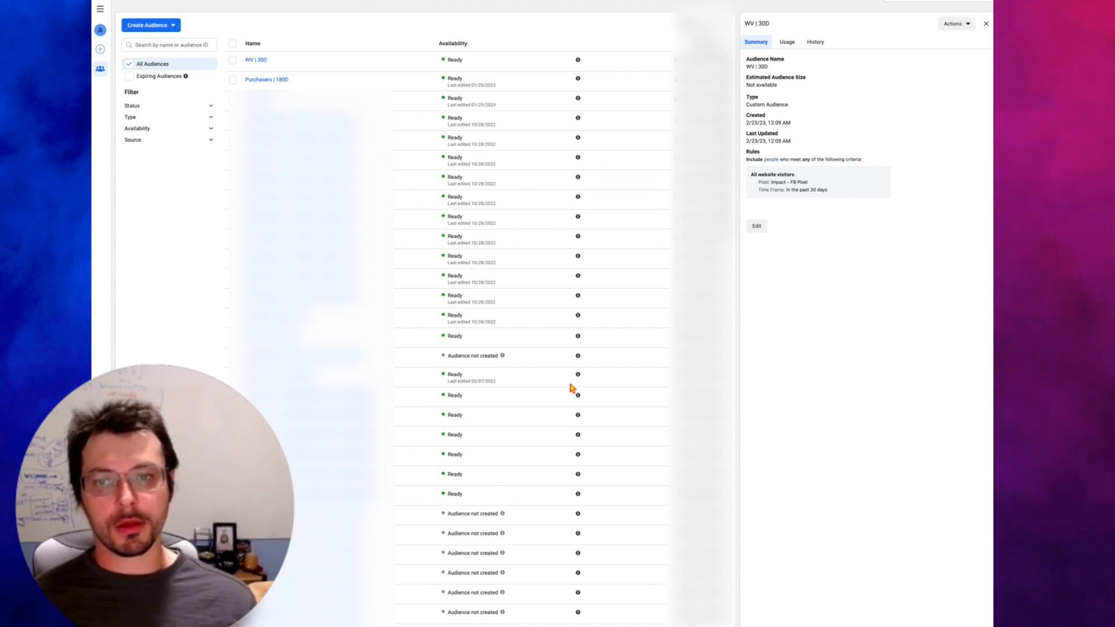
pyautogui.scroll(-4, 571, 390)
pyautogui.scroll(4, 548, 443)
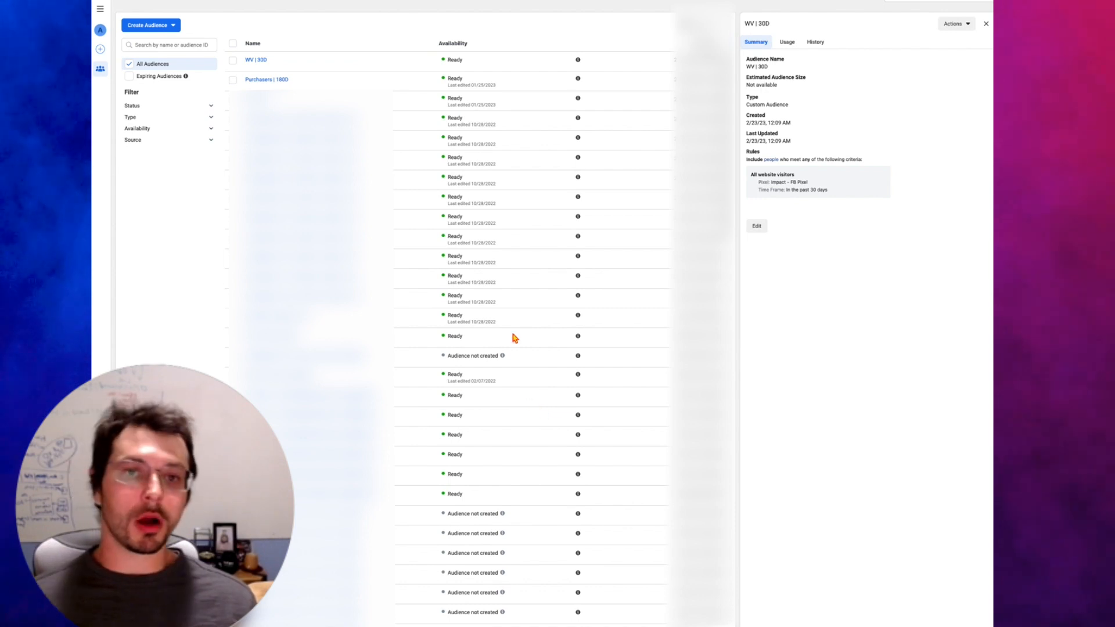